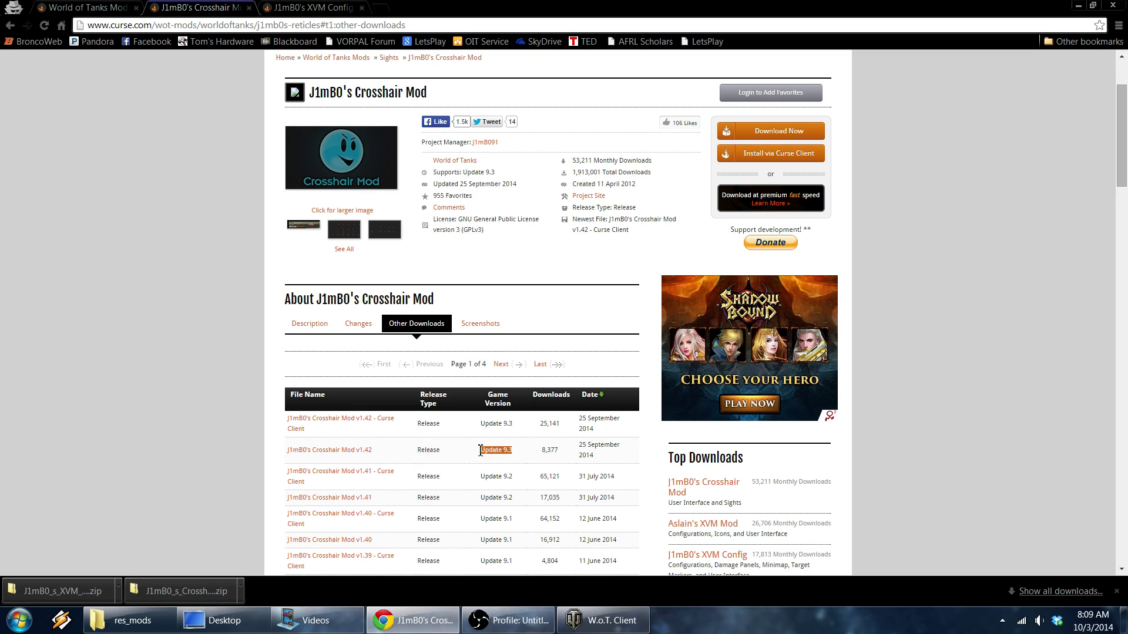
Download the standalone J1mB0's Crosshair Mod v1.42 release and save the zip to the Desktop
{"action": "left_click", "coordinate": [511, 458]}
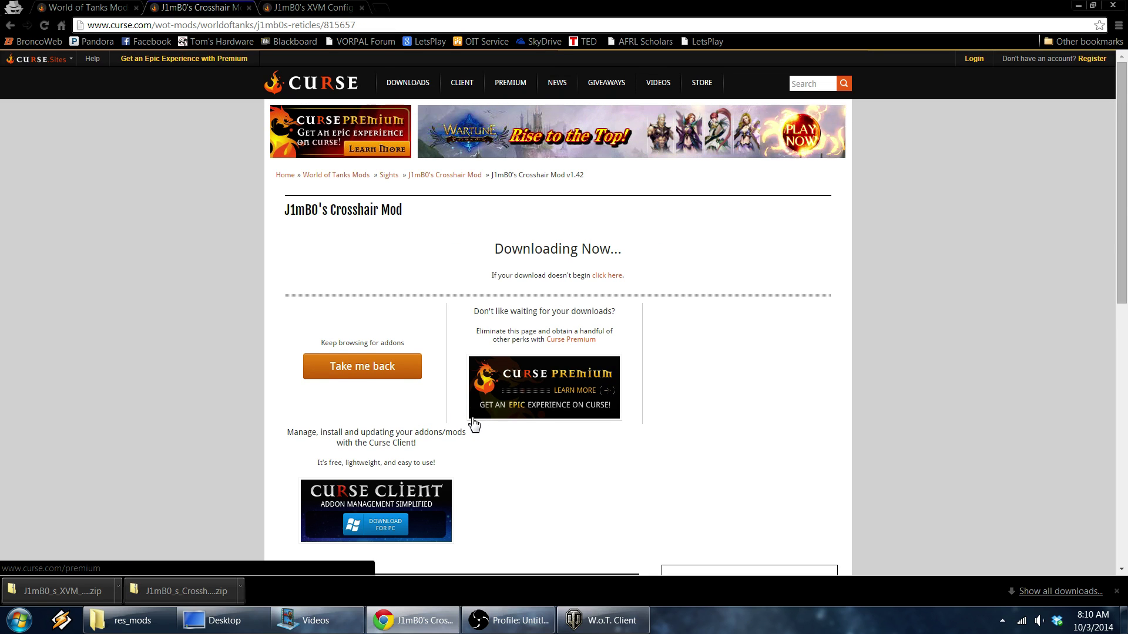
{"action": "left_click", "coordinate": [609, 276]}
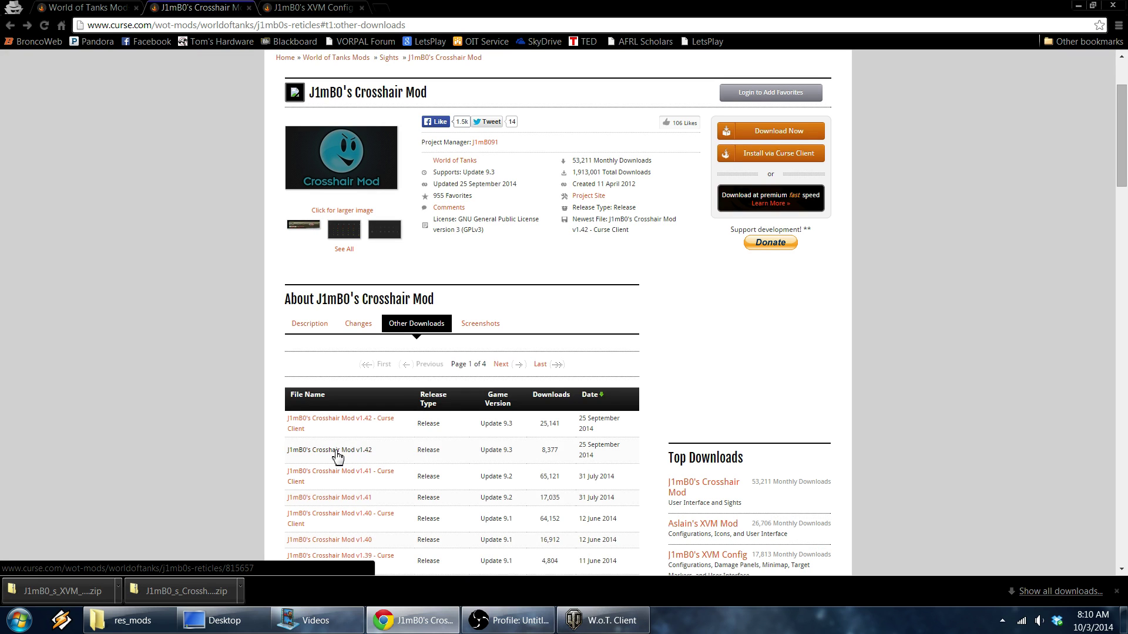
{"action": "left_click", "coordinate": [336, 450]}
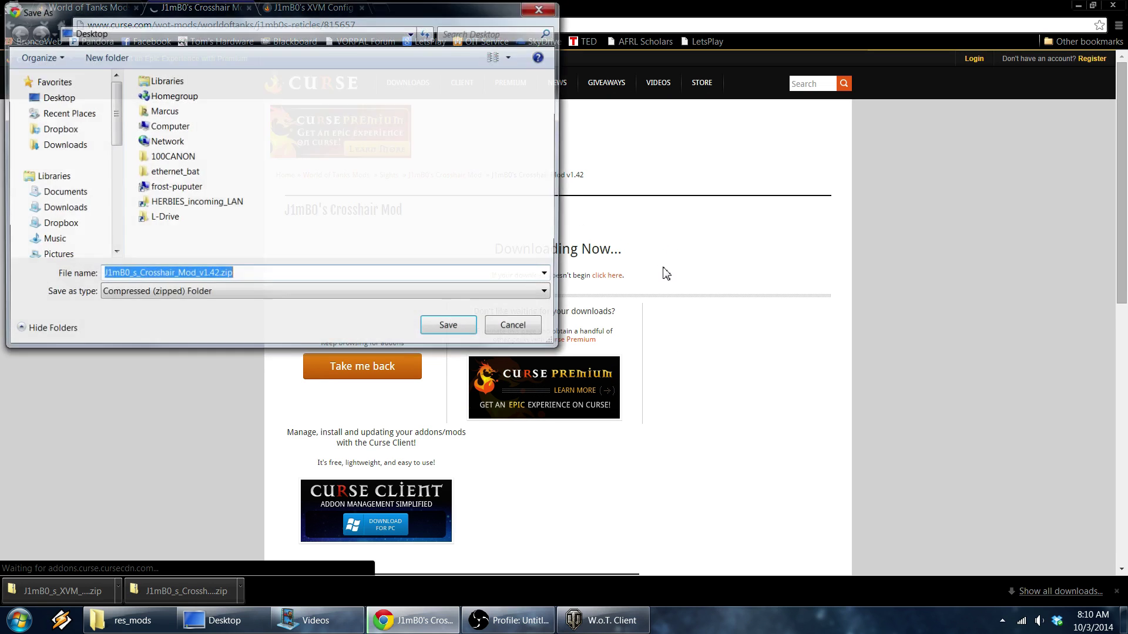
{"action": "left_click", "coordinate": [449, 325]}
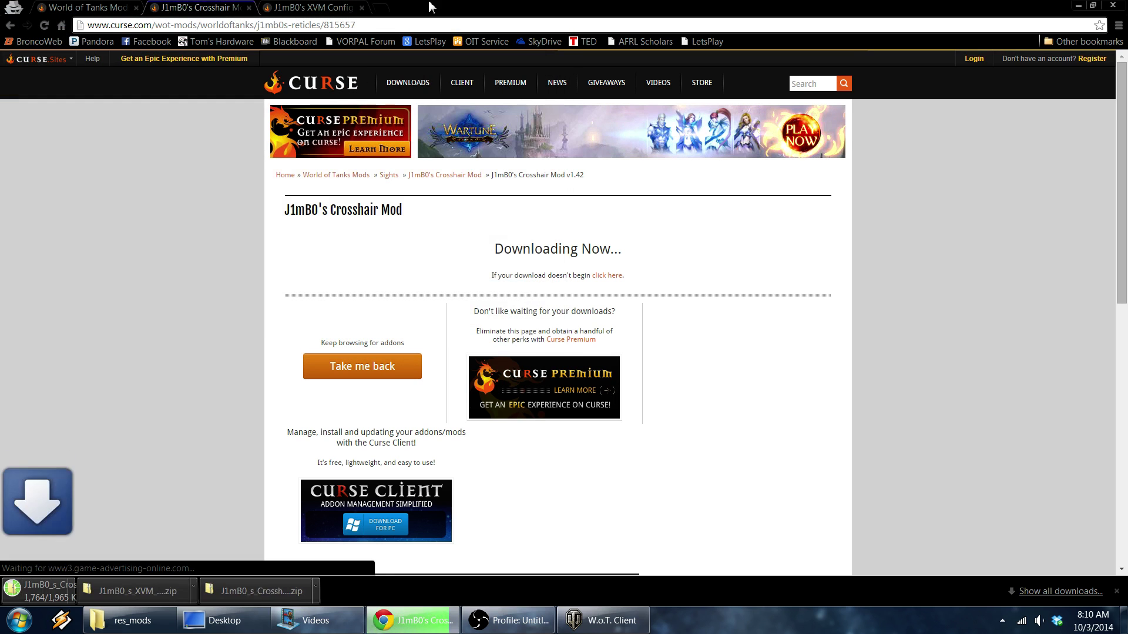
Download J1mB0's XVM Config v5.3.5 Test 1 from its other downloads and save the zip to the Desktop
{"action": "left_click", "coordinate": [285, 7]}
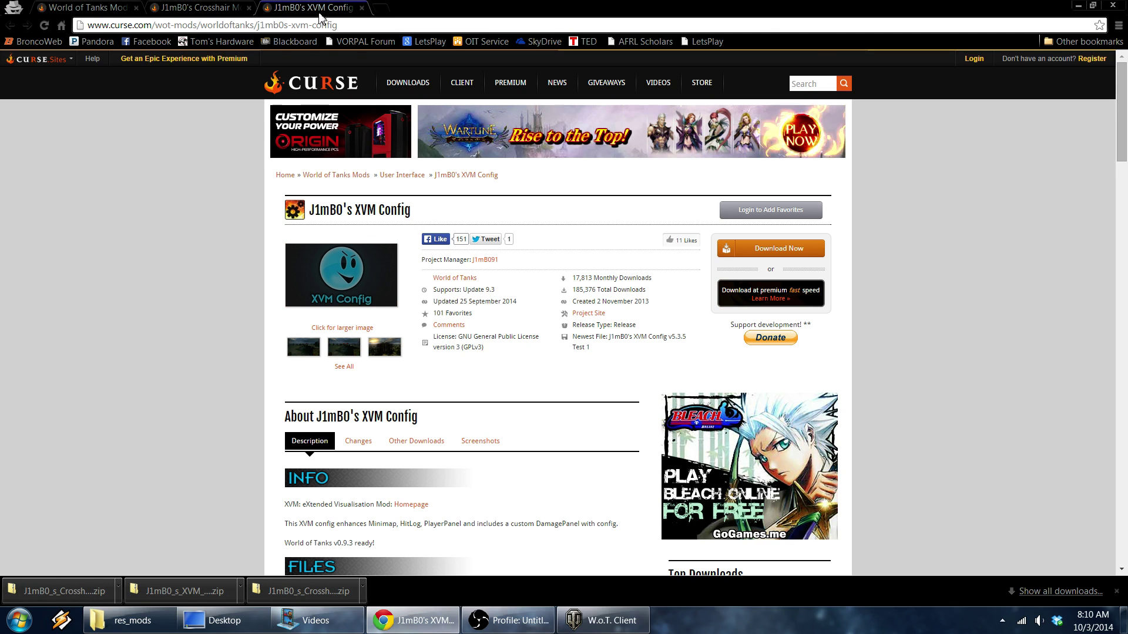
{"action": "left_click", "coordinate": [414, 445]}
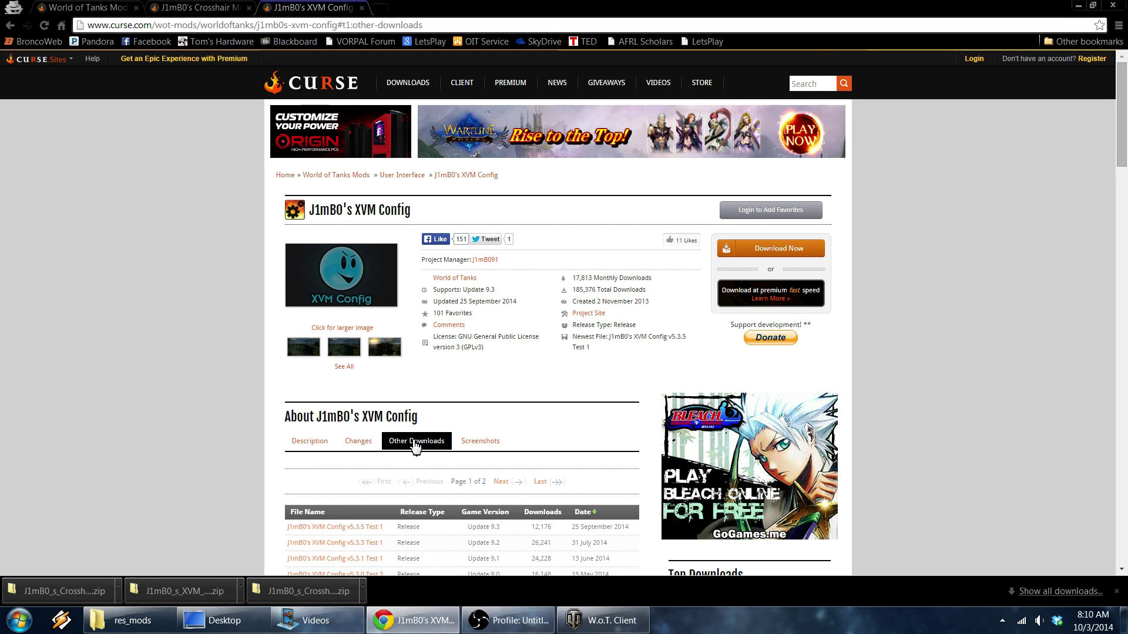
{"action": "scroll", "coordinate": [764, 176], "scroll_direction": "down", "scroll_amount": 2}
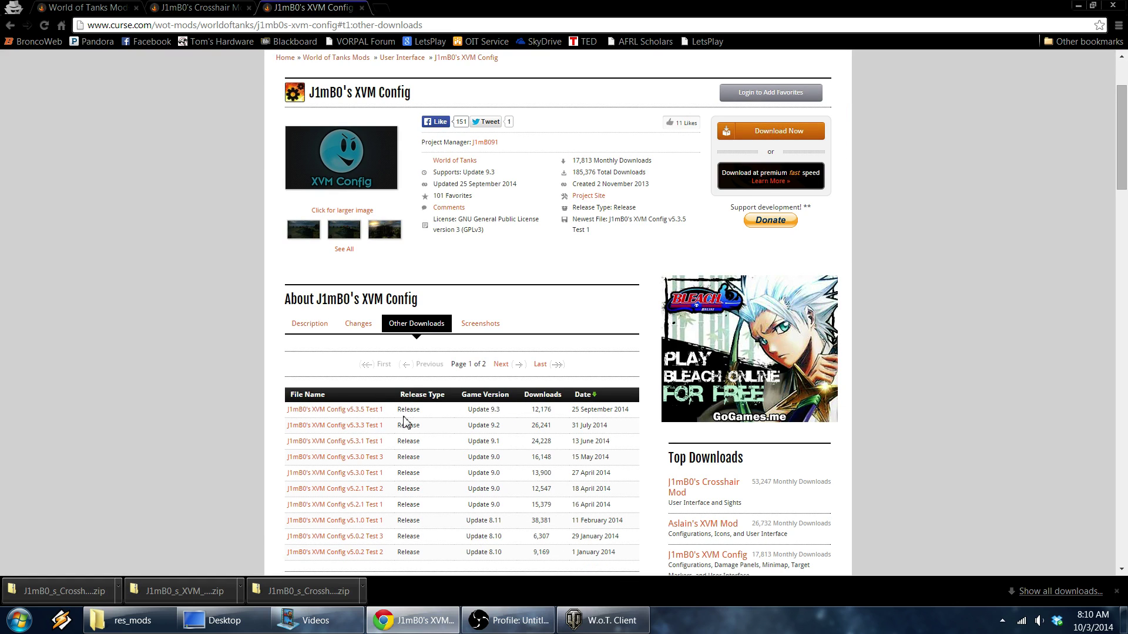
{"action": "left_click", "coordinate": [355, 412]}
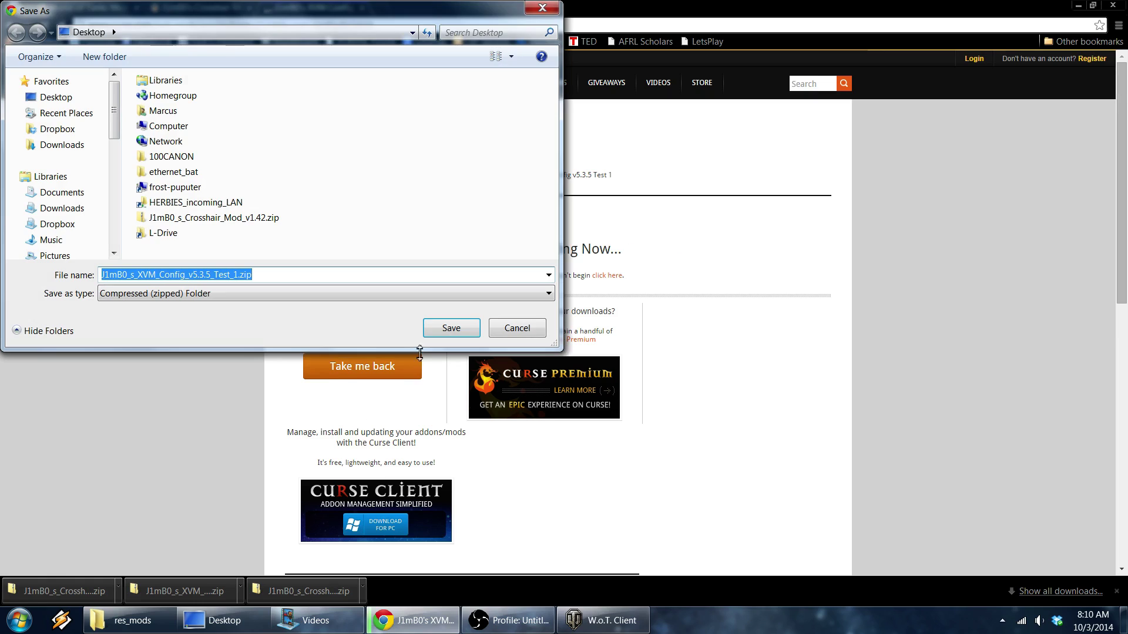
{"action": "left_click", "coordinate": [448, 327]}
Minimize the browser and place the two downloaded zip files side by side in the open area of the desktop
{"action": "left_click", "coordinate": [1078, 5]}
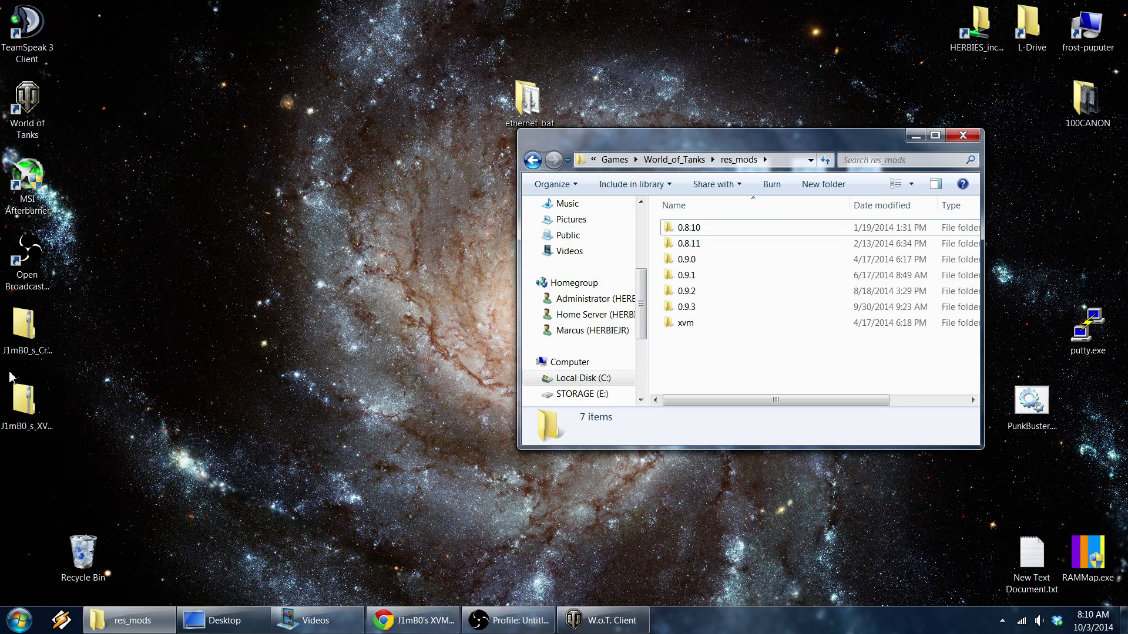
{"action": "left_click", "coordinate": [13, 389]}
{"action": "left_click_drag", "start_coordinate": [13, 389], "coordinate": [236, 318]}
{"action": "left_click", "coordinate": [47, 333]}
{"action": "left_click_drag", "start_coordinate": [47, 333], "coordinate": [163, 336]}
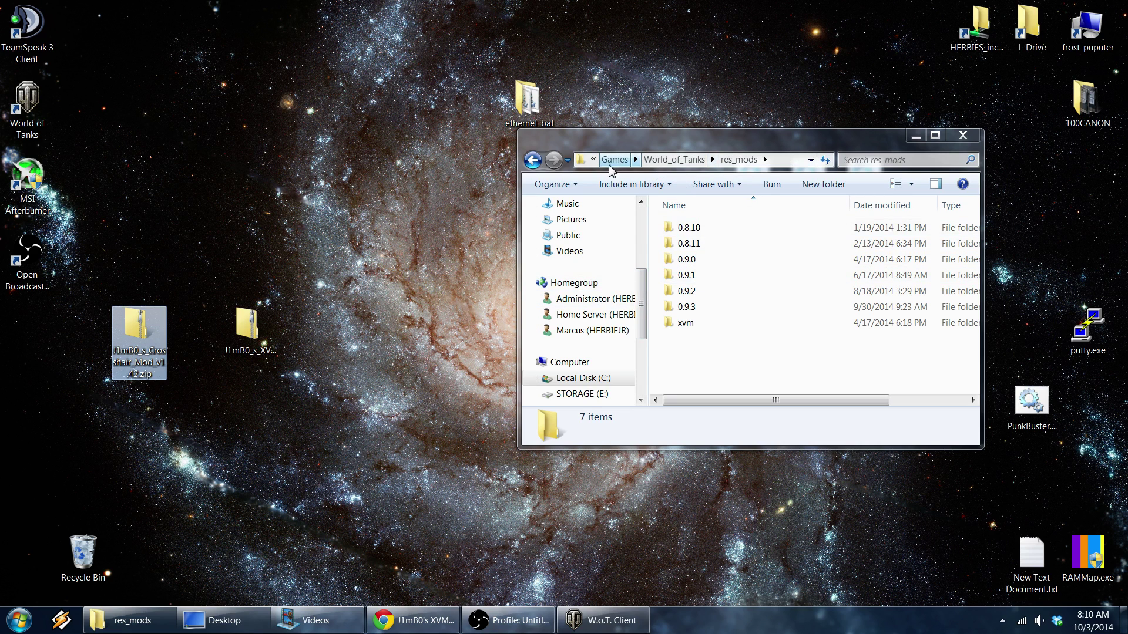
Navigate from the Local Disk (C:) root through Games and World_of_Tanks to the res_mods folder
{"action": "left_click", "coordinate": [594, 159]}
{"action": "left_click", "coordinate": [611, 174]}
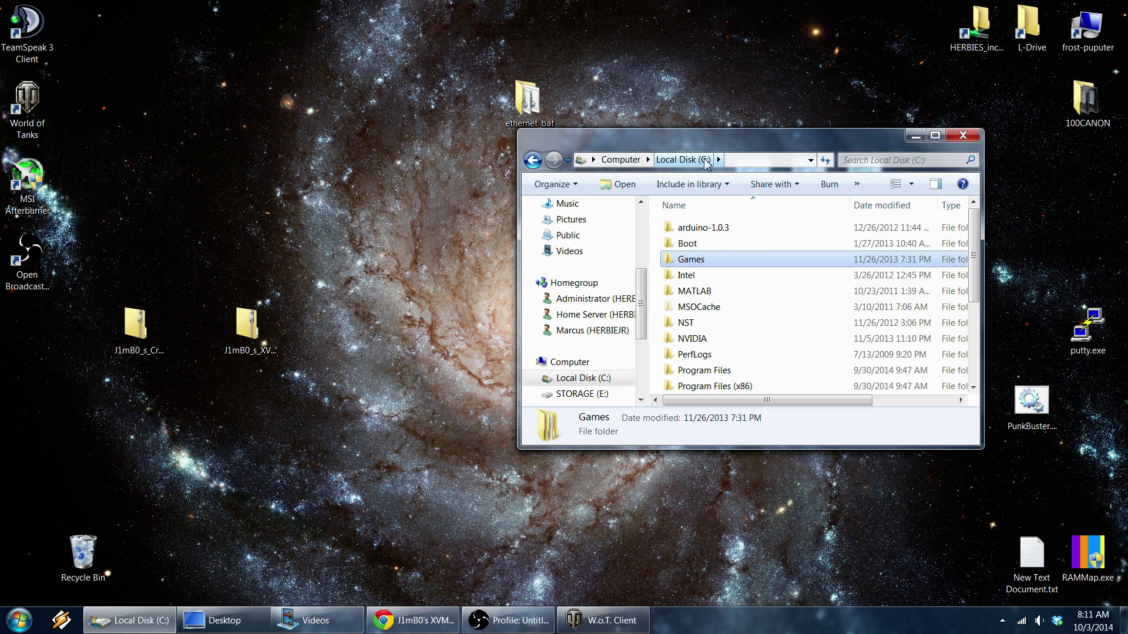
{"action": "double_click", "coordinate": [707, 260]}
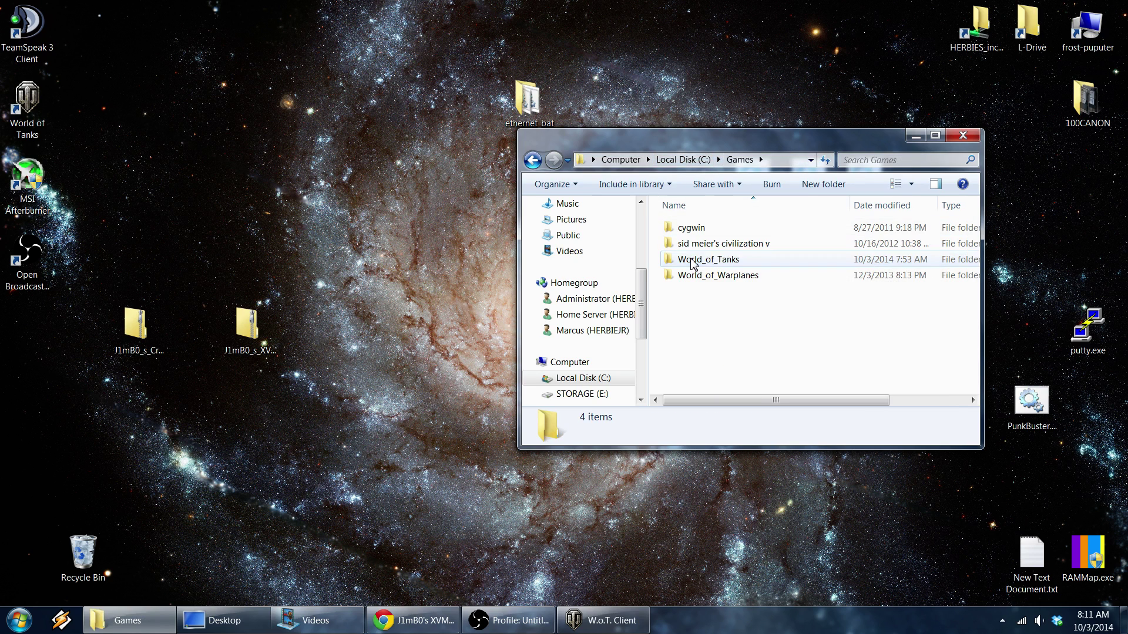
{"action": "double_click", "coordinate": [707, 261]}
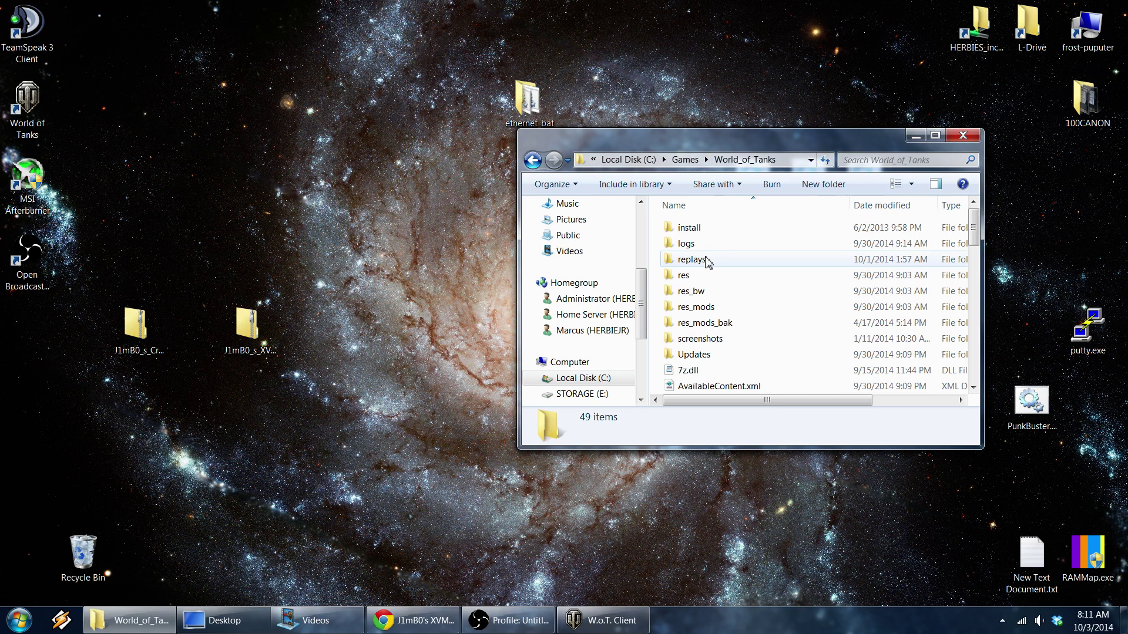
{"action": "double_click", "coordinate": [696, 308]}
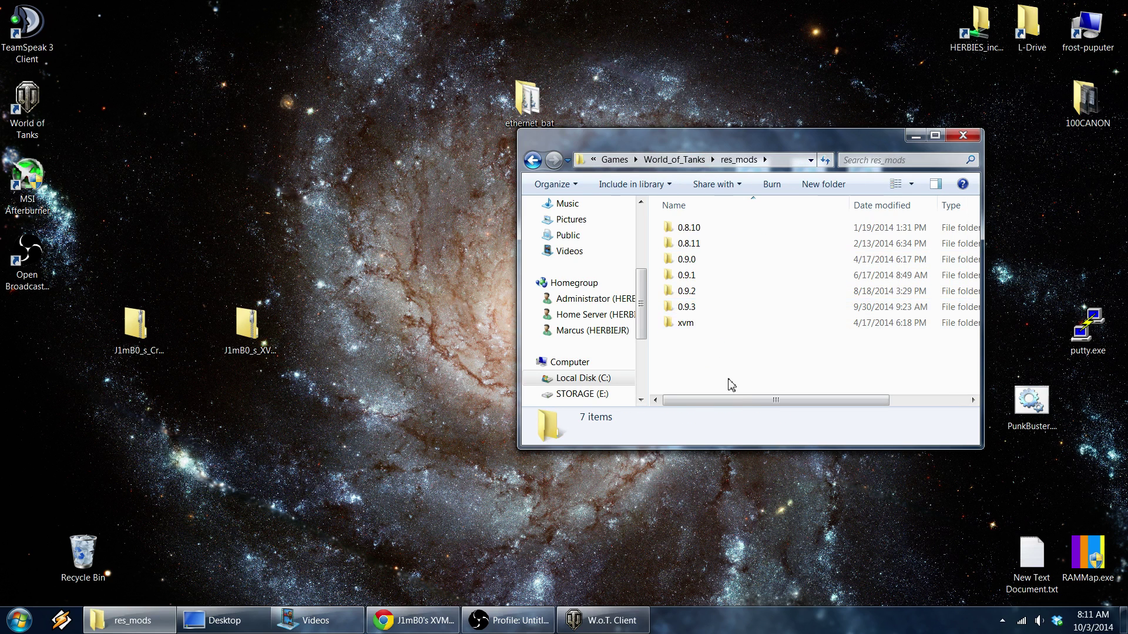
Open the crosshair mod zip beside the game folder window and go into its res_mods folder
{"action": "double_click", "coordinate": [135, 324]}
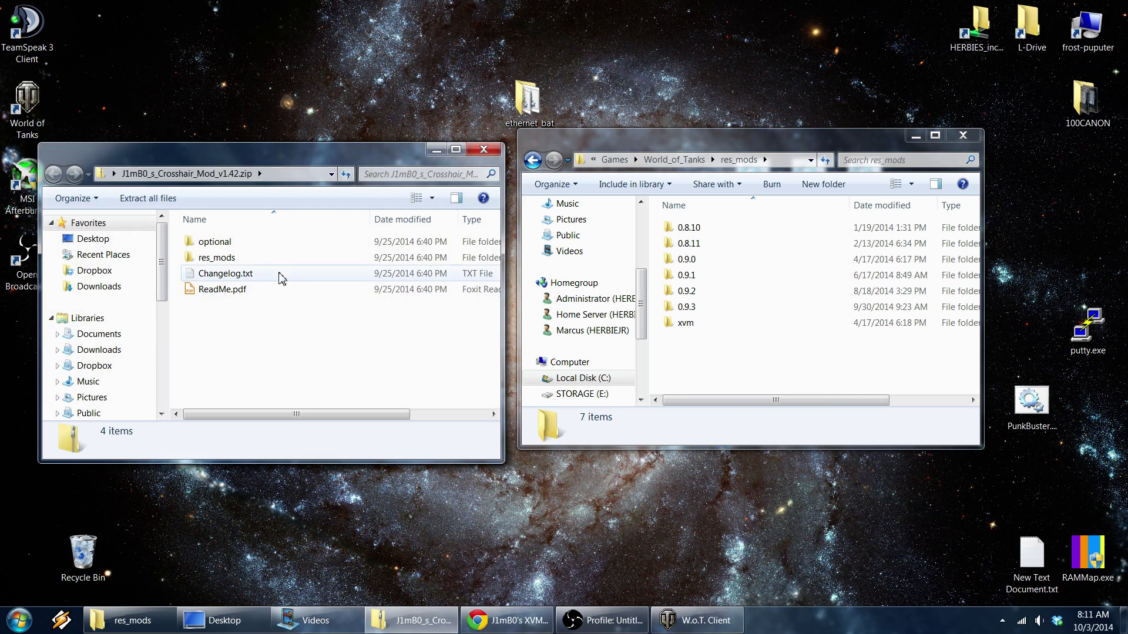
{"action": "left_click_drag", "start_coordinate": [233, 154], "coordinate": [254, 146]}
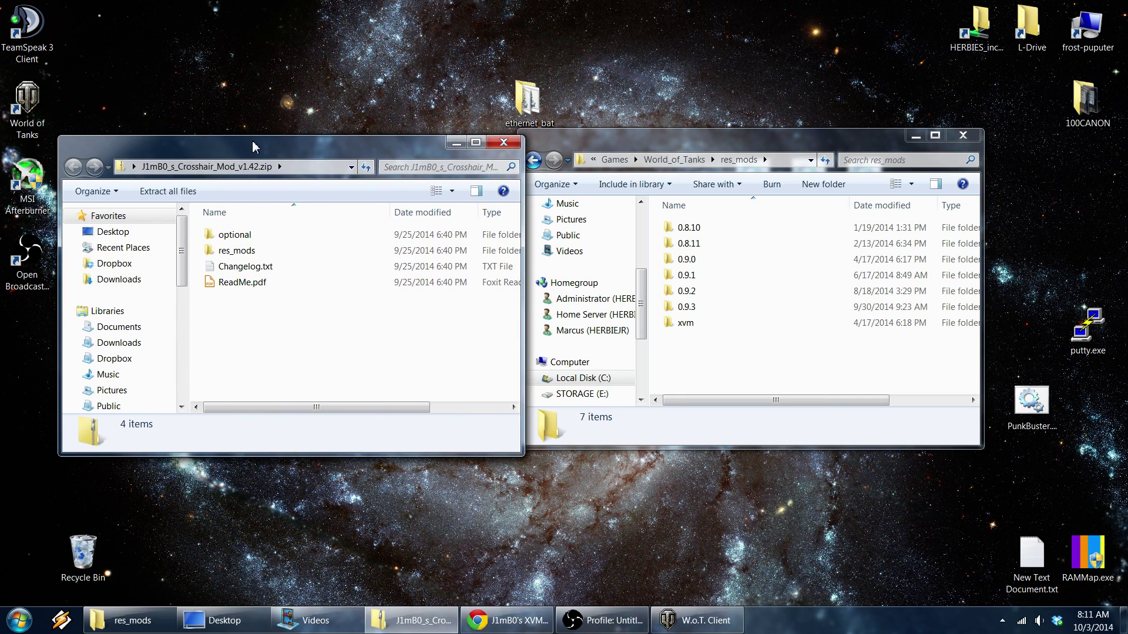
{"action": "double_click", "coordinate": [235, 253]}
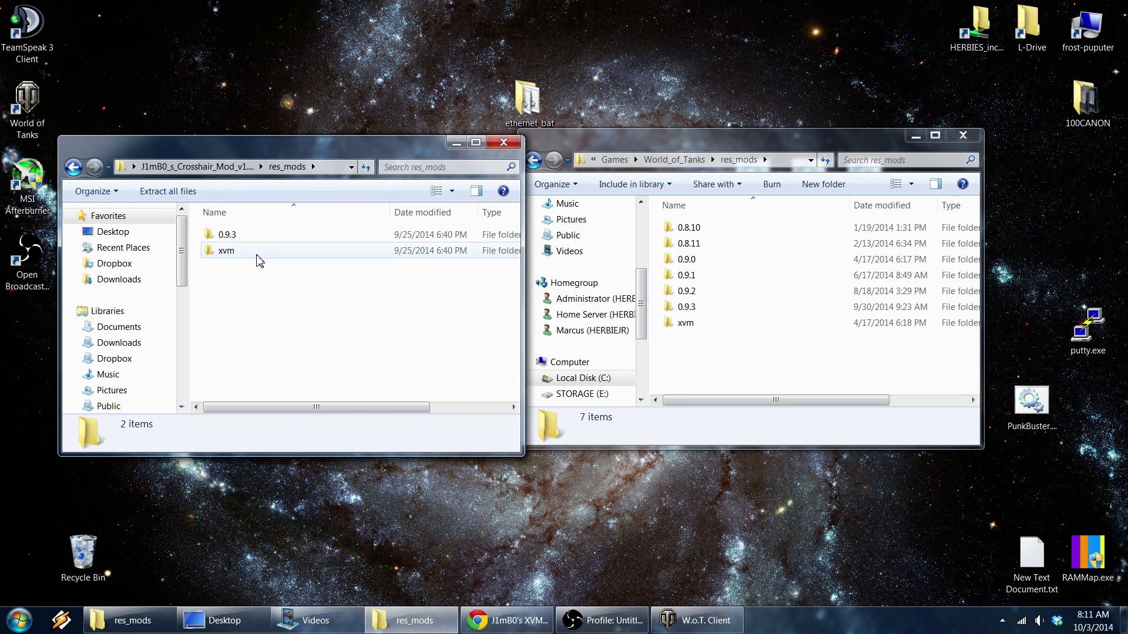
Copy the crosshair mod's 0.9.3 and xvm folders into the game's res_mods folder, merging folders and skipping files that already exist
{"action": "left_click", "coordinate": [235, 254]}
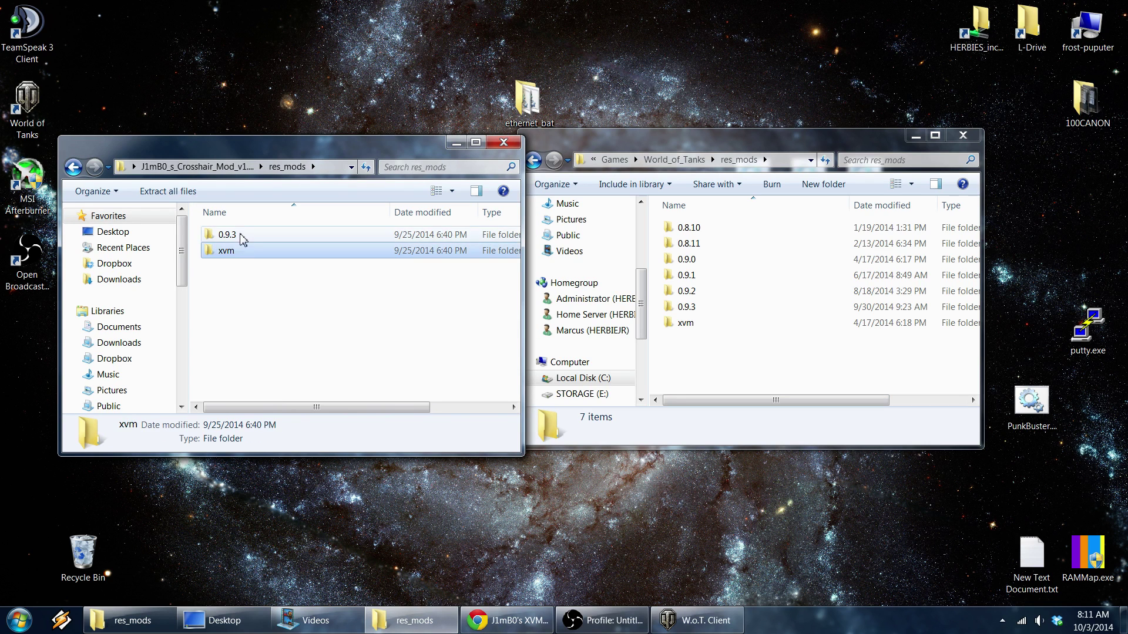
{"action": "left_click_drag", "start_coordinate": [276, 228], "coordinate": [327, 286]}
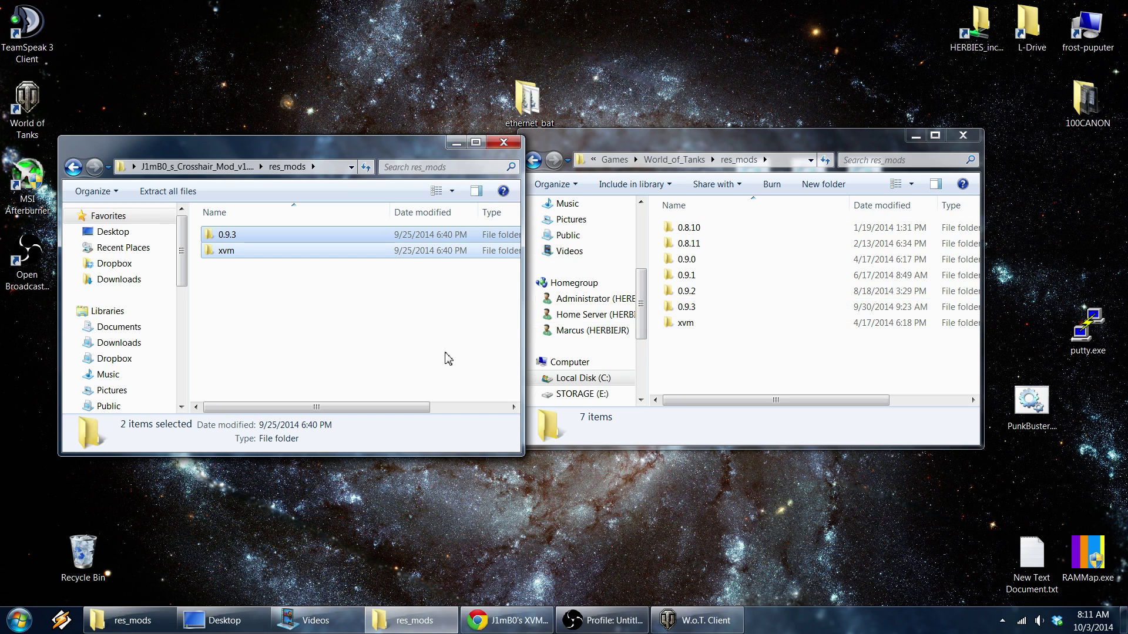
{"action": "left_click", "coordinate": [289, 295]}
{"action": "left_click", "coordinate": [227, 233]}
{"action": "left_click", "coordinate": [239, 251], "text": "ctrl"}
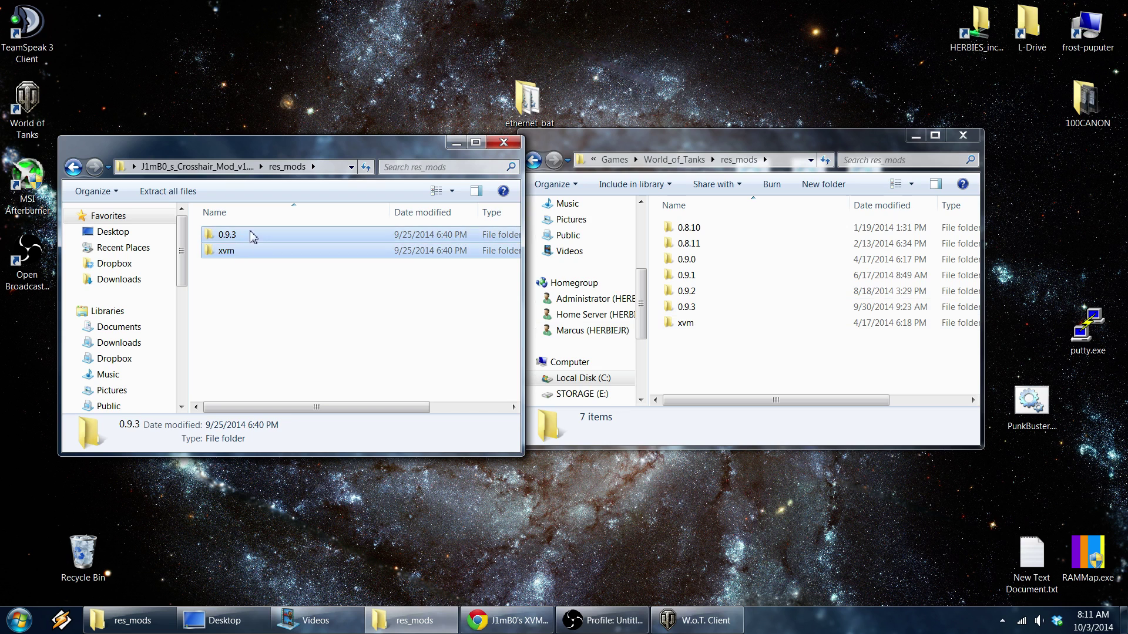
{"action": "left_click_drag", "start_coordinate": [253, 236], "coordinate": [713, 357]}
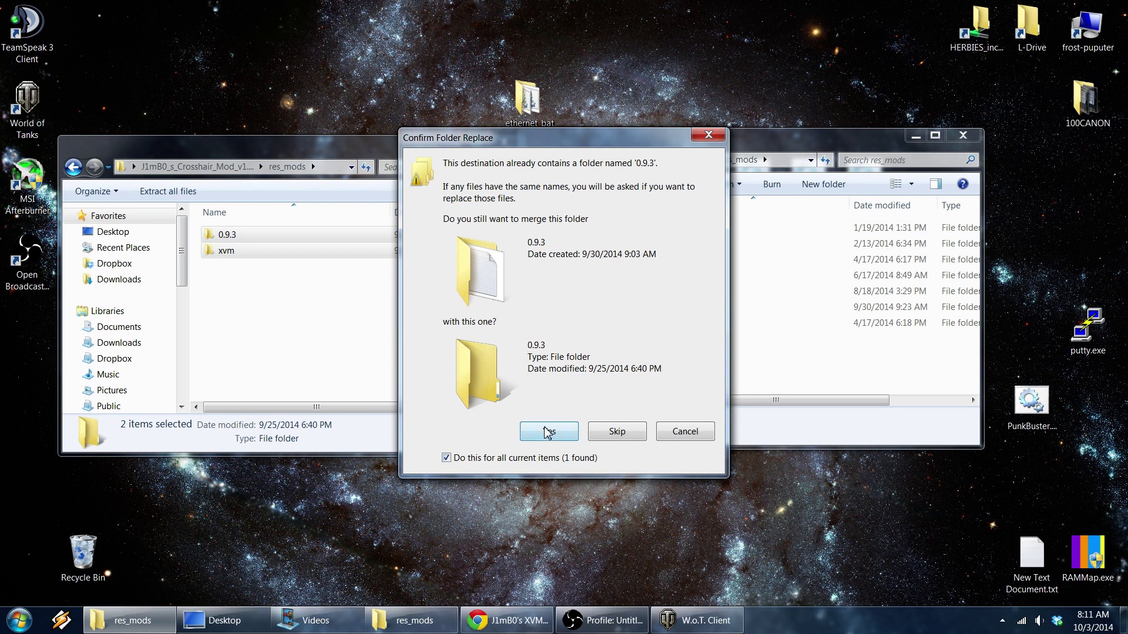
{"action": "left_click", "coordinate": [547, 433]}
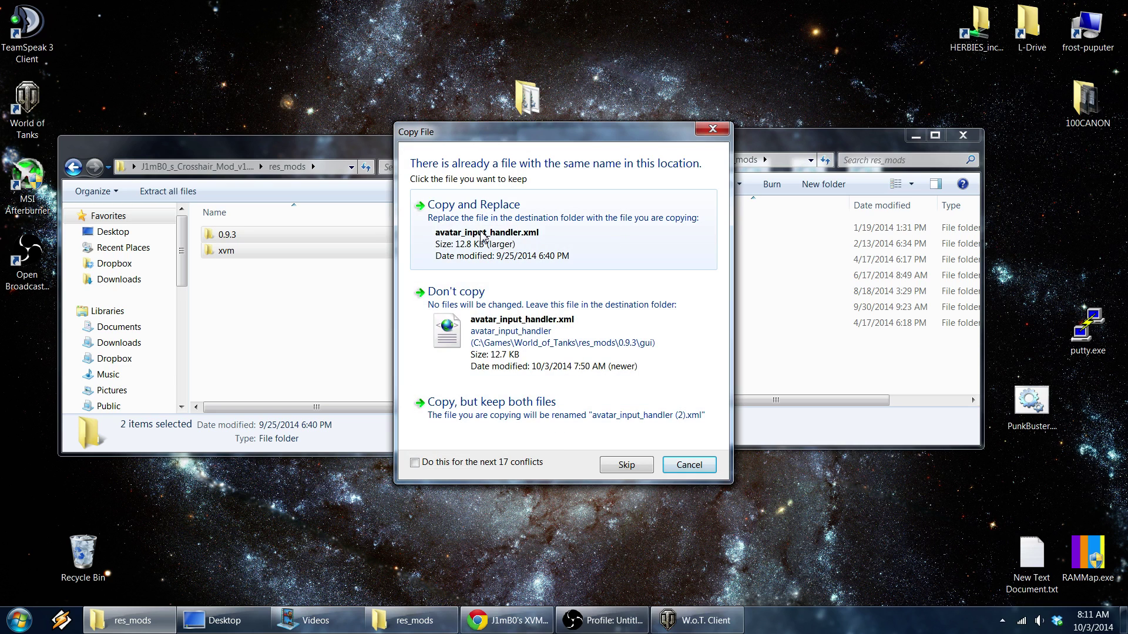
{"action": "left_click", "coordinate": [486, 315]}
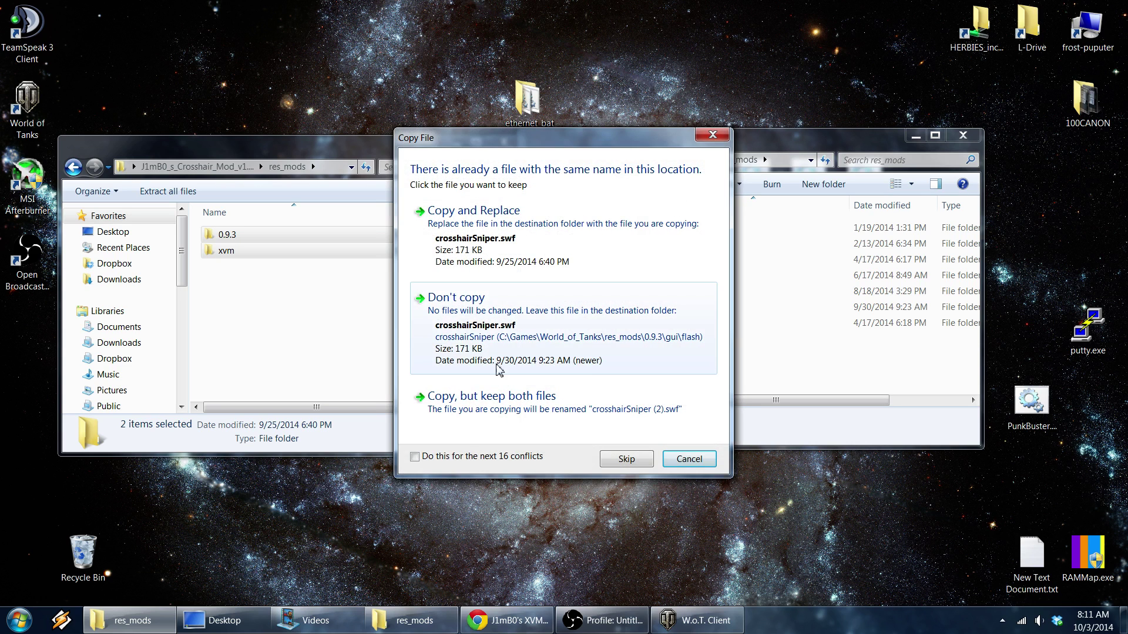
{"action": "left_click", "coordinate": [627, 460]}
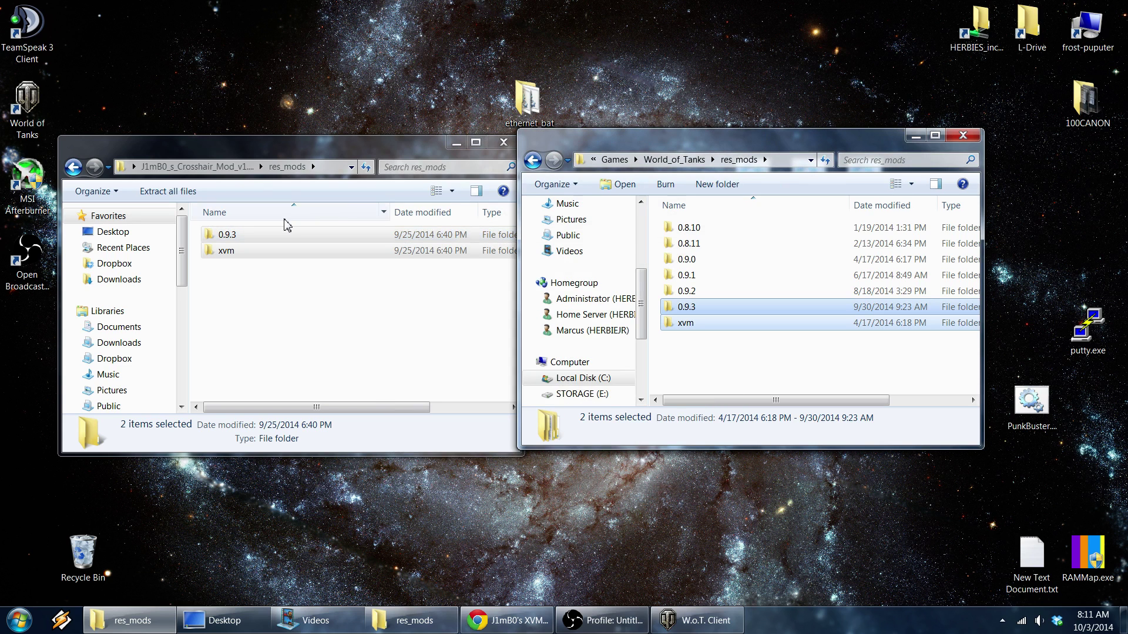
Close the crosshair mod archive and open the res_mods folder inside the XVM Config zip
{"action": "left_click", "coordinate": [527, 142]}
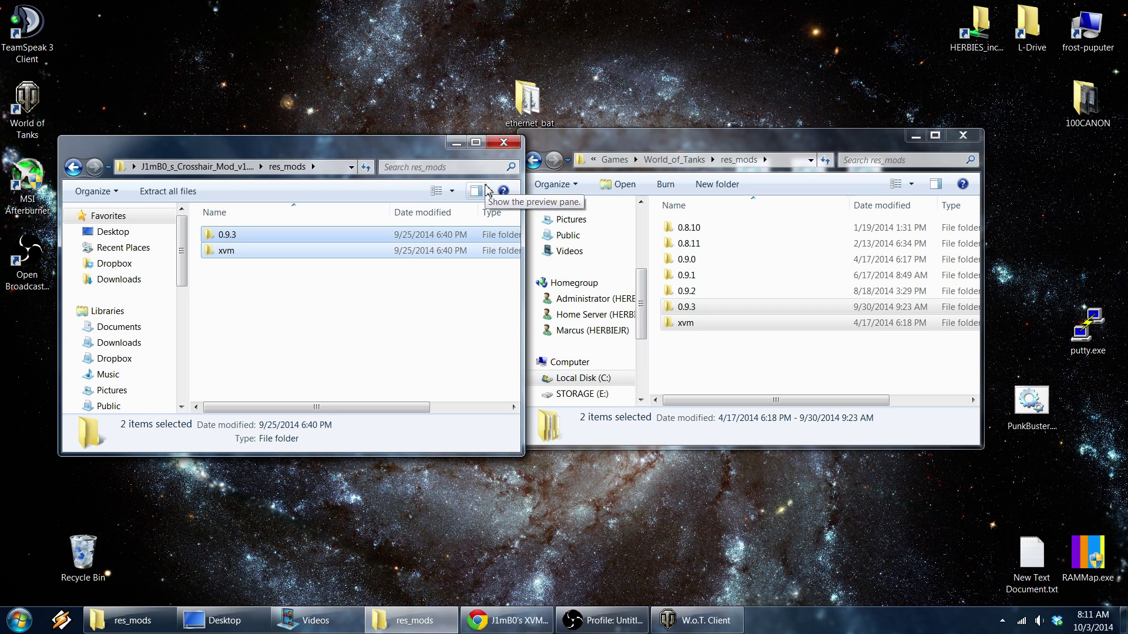
{"action": "left_click", "coordinate": [503, 144]}
{"action": "left_click", "coordinate": [250, 341]}
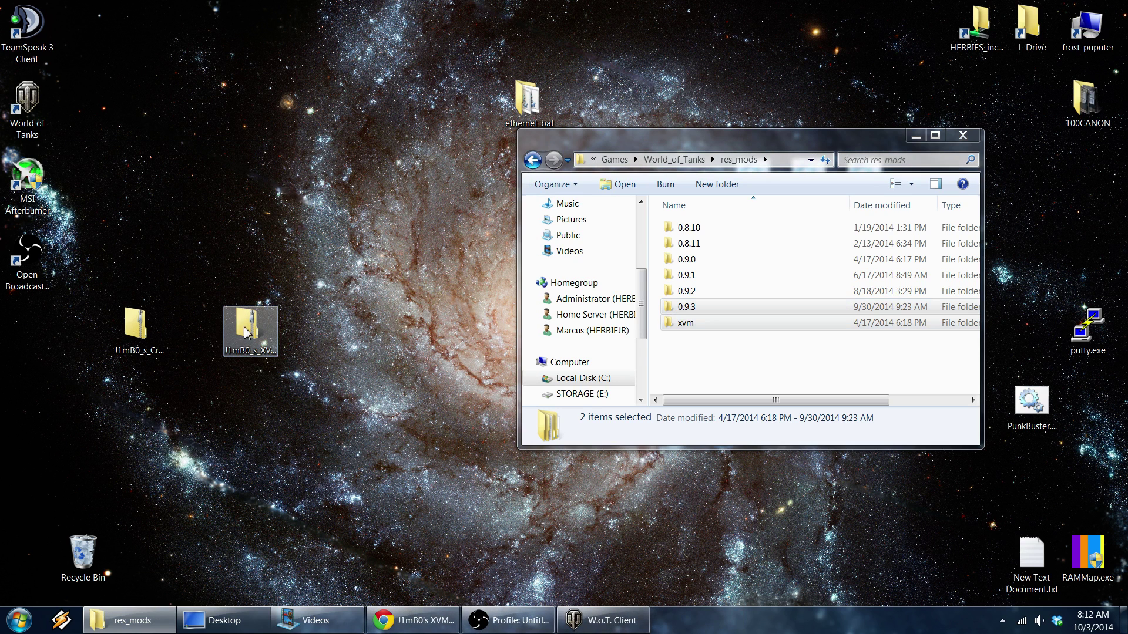
{"action": "double_click", "coordinate": [250, 332]}
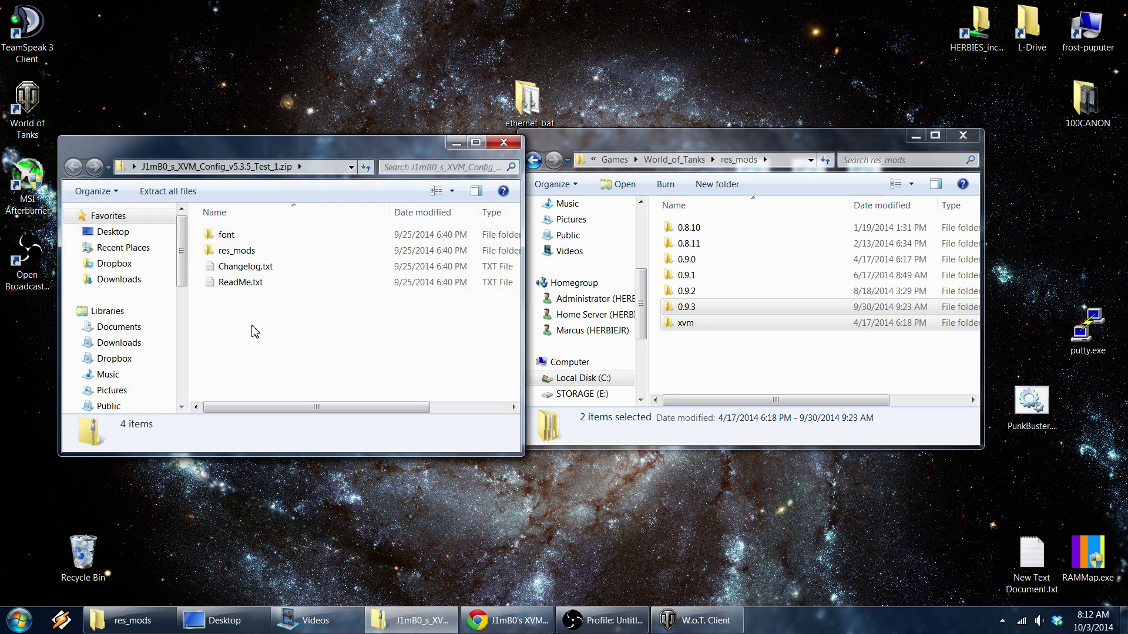
{"action": "double_click", "coordinate": [246, 251]}
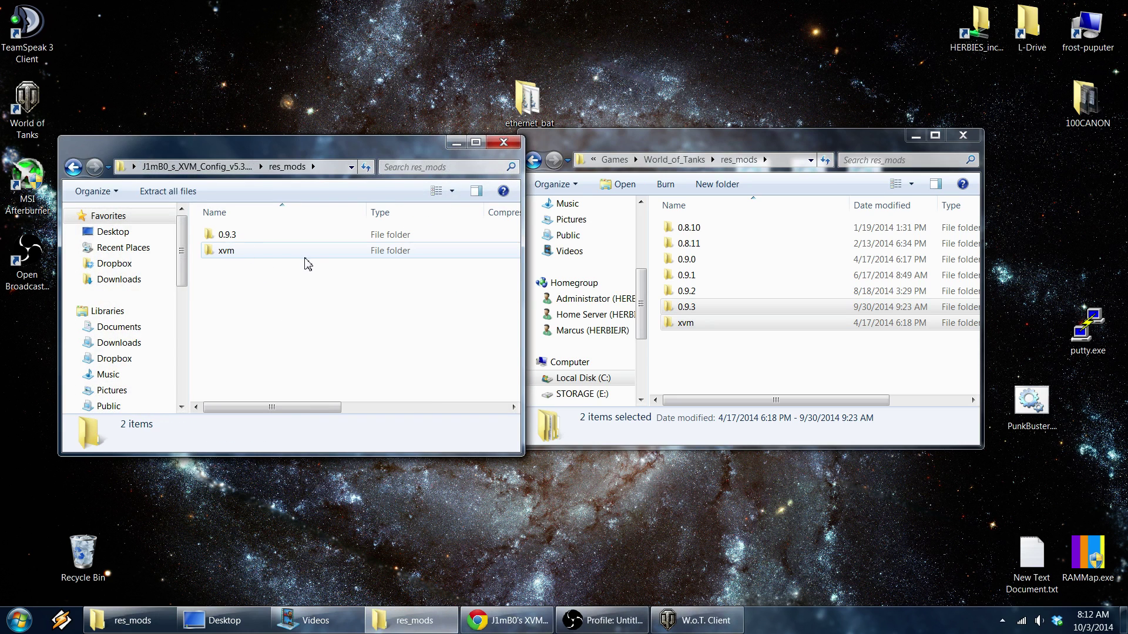
Copy the XVM Config's 0.9.3 and xvm folders into the game's res_mods folder, merging folders and replacing all conflicting files
{"action": "left_click", "coordinate": [230, 254]}
{"action": "left_click", "coordinate": [244, 236], "text": "shift"}
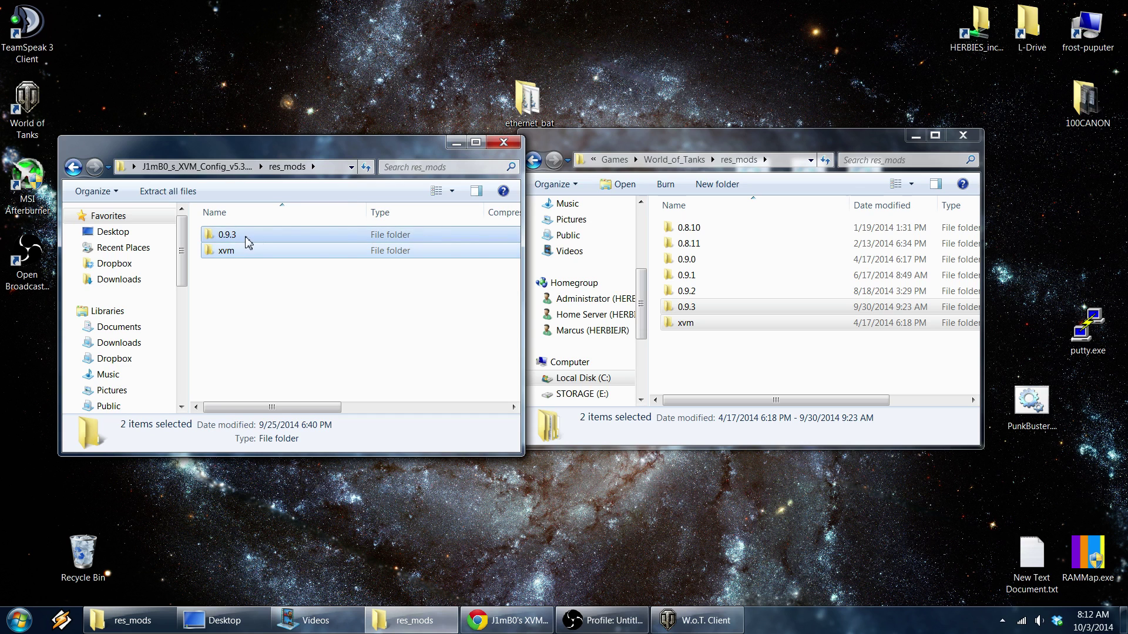
{"action": "left_click_drag", "start_coordinate": [245, 236], "coordinate": [742, 358]}
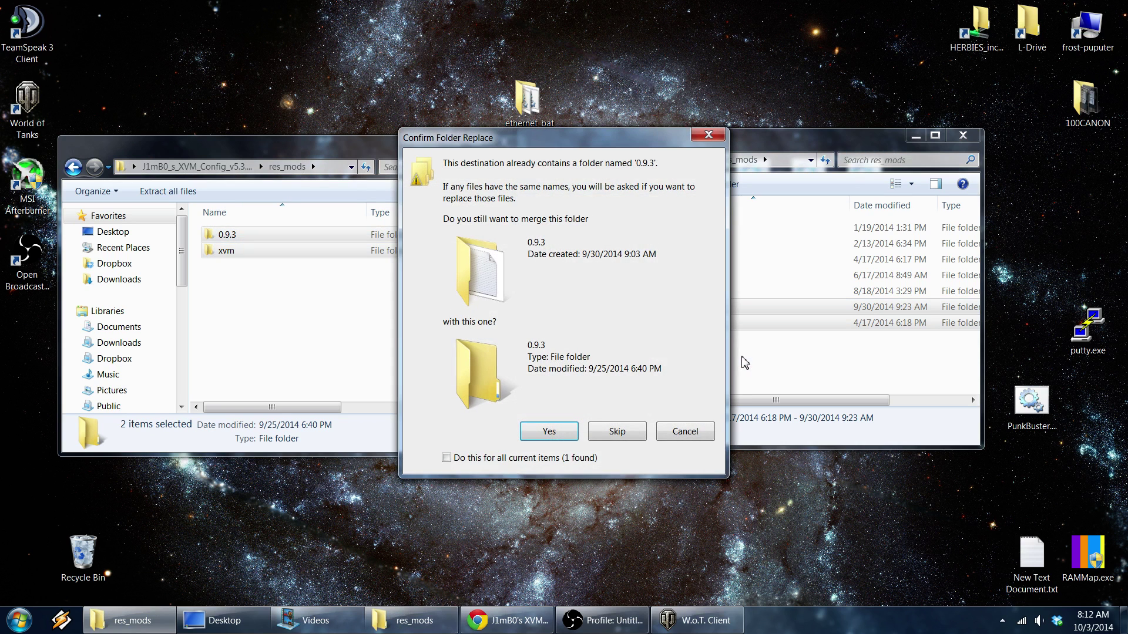
{"action": "left_click", "coordinate": [555, 436]}
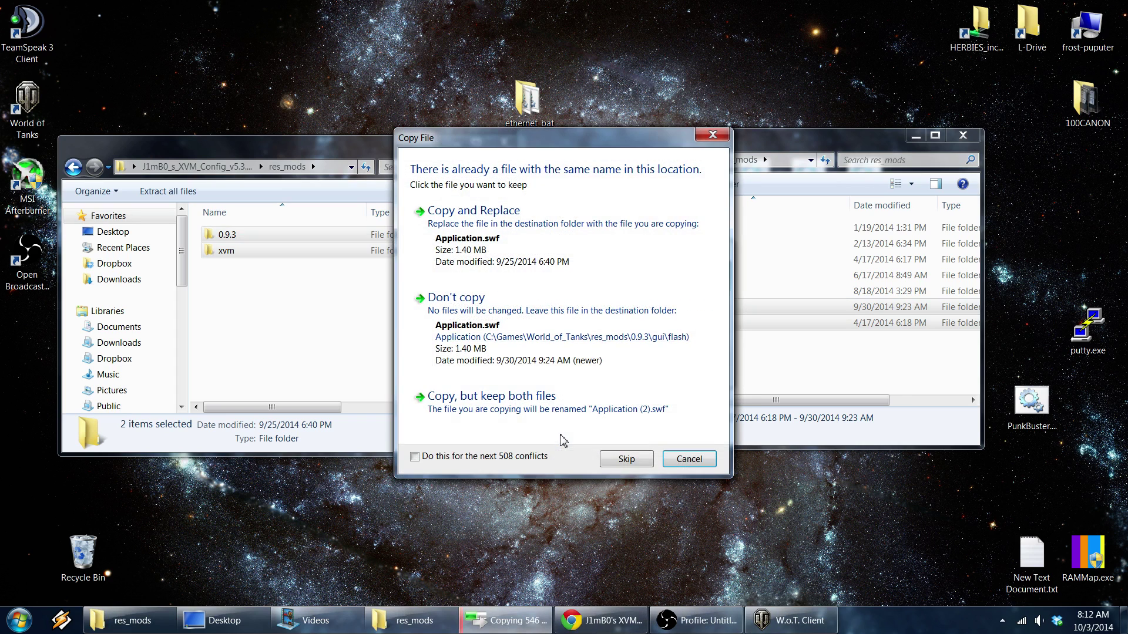
{"action": "left_click", "coordinate": [541, 257]}
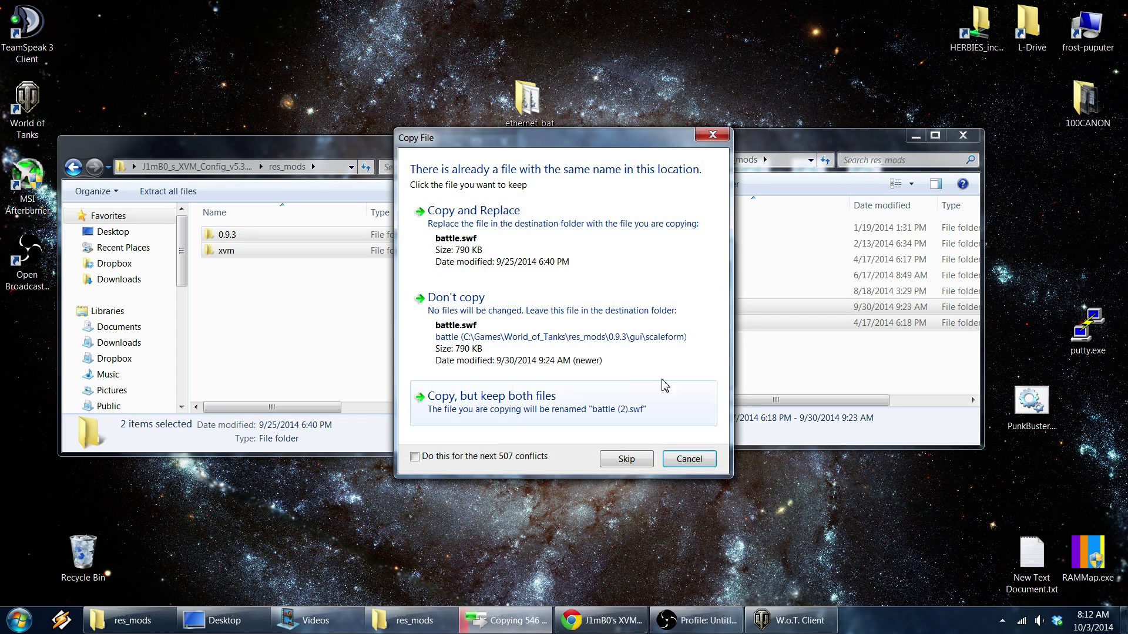
{"action": "left_click", "coordinate": [468, 453]}
{"action": "left_click", "coordinate": [503, 244]}
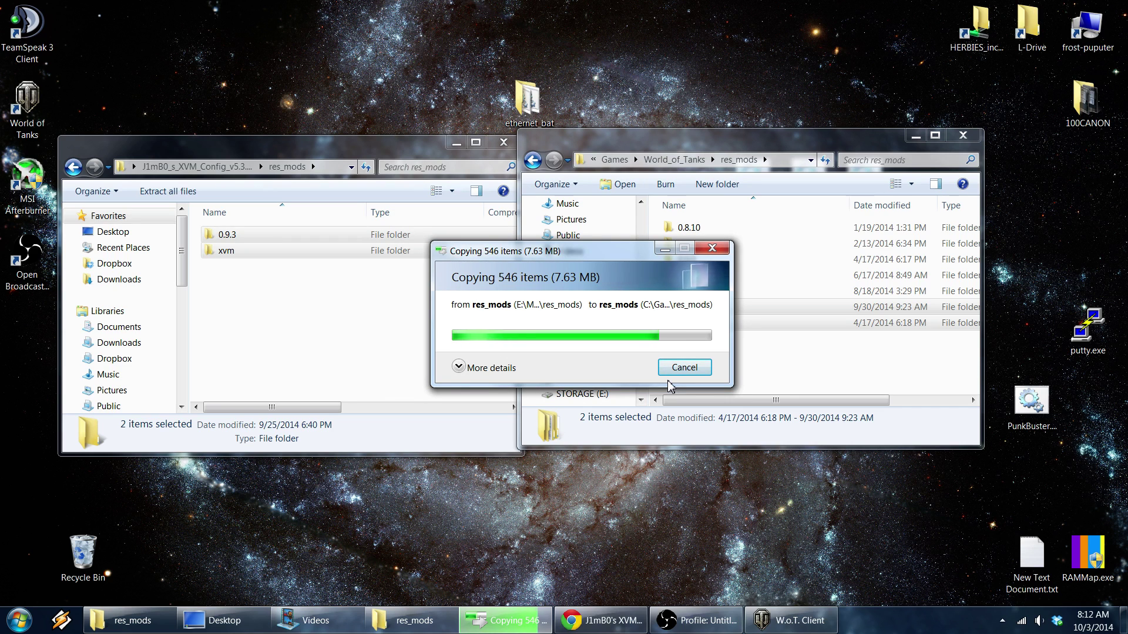
{"action": "left_click", "coordinate": [646, 413]}
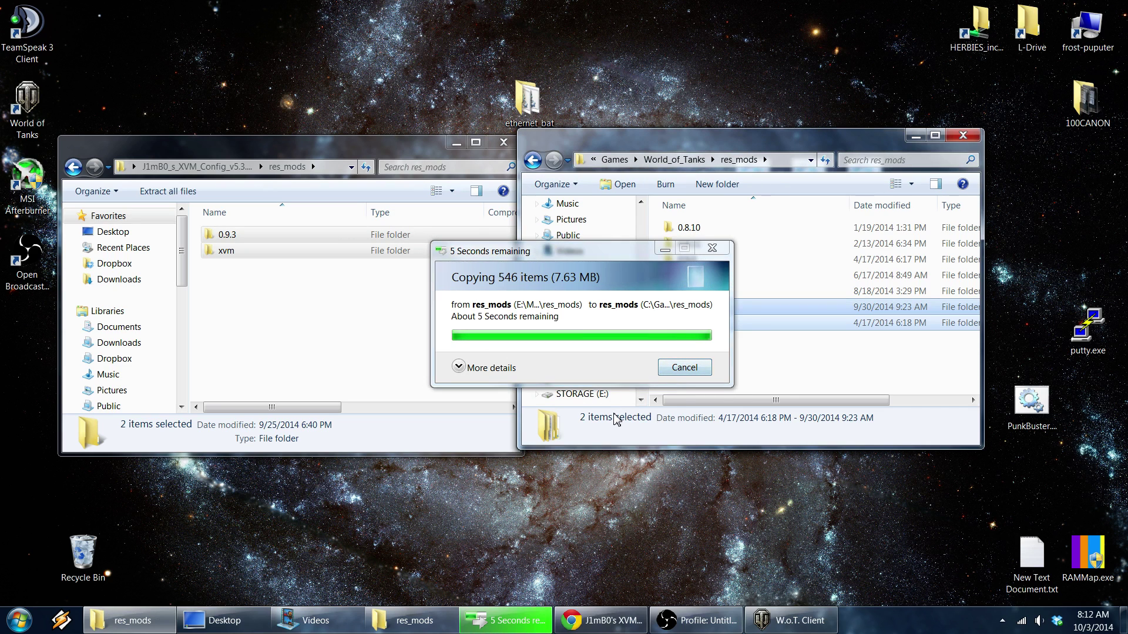
{"action": "left_click", "coordinate": [376, 154]}
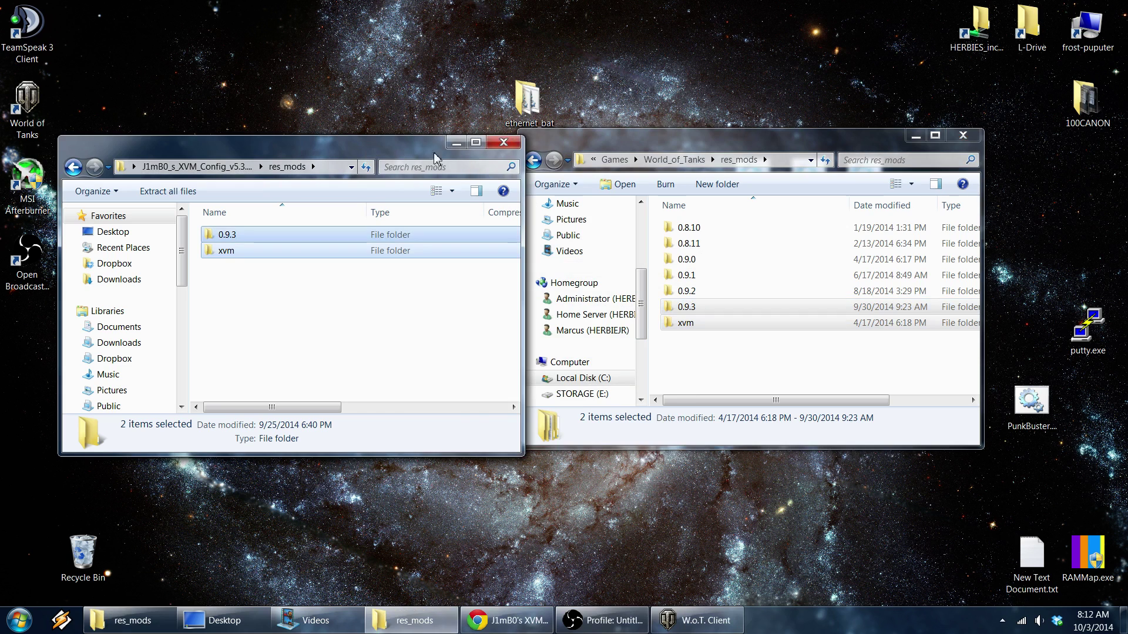
Close the XVM Config archive, switch to the W.o.T. Client, and enable the WOTreplay source in Open Broadcaster Software
{"action": "left_click", "coordinate": [508, 144]}
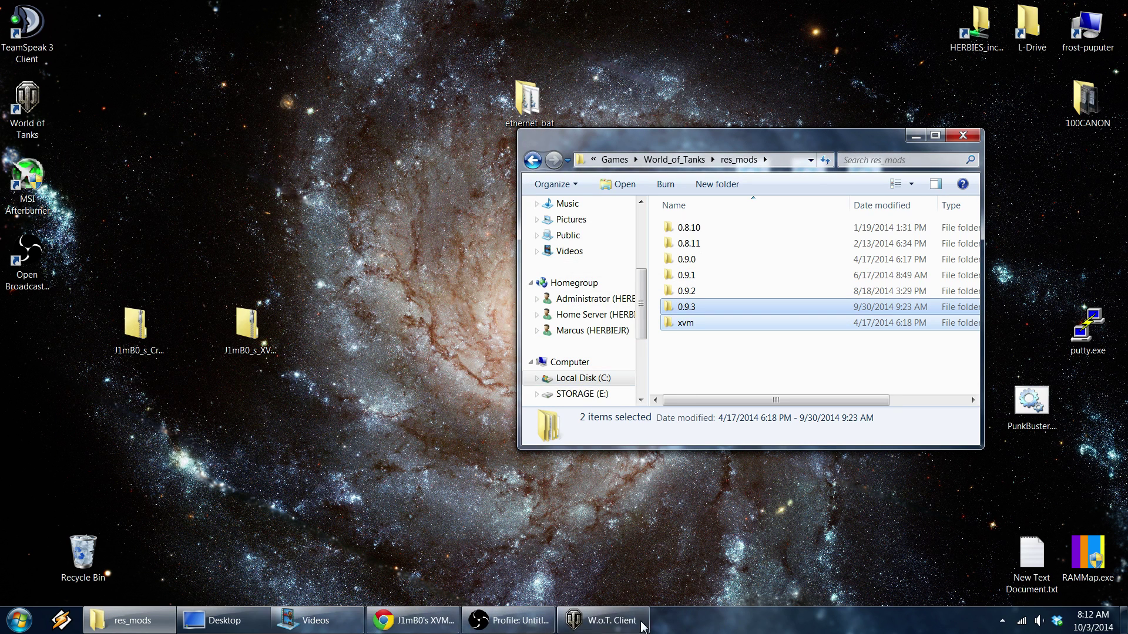
{"action": "left_click", "coordinate": [630, 619]}
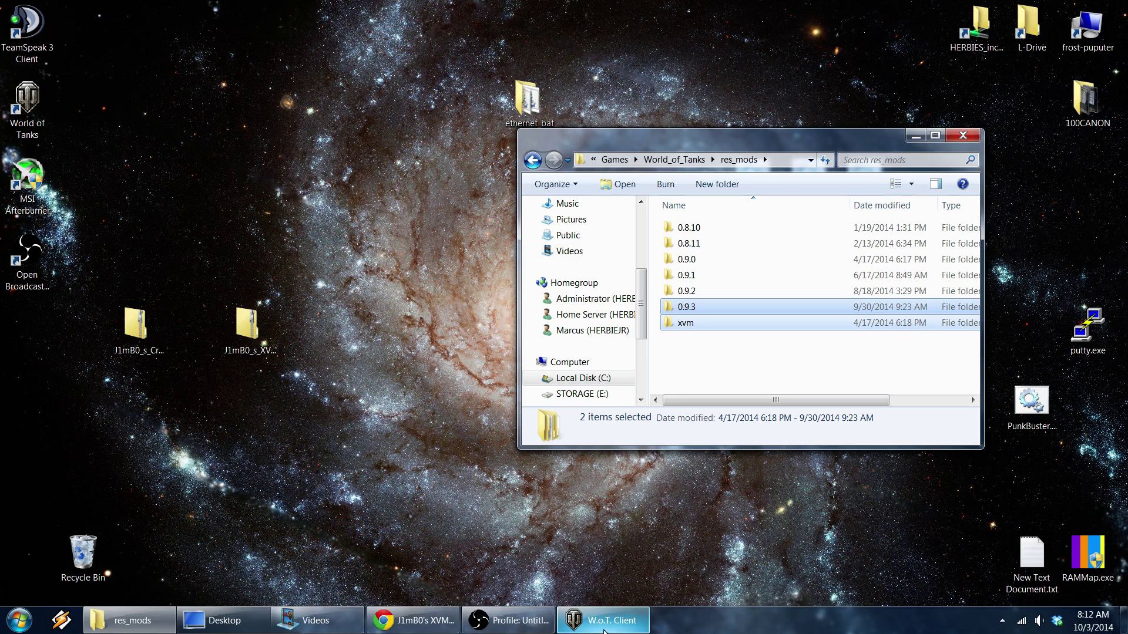
{"action": "mouse_move", "coordinate": [602, 630]}
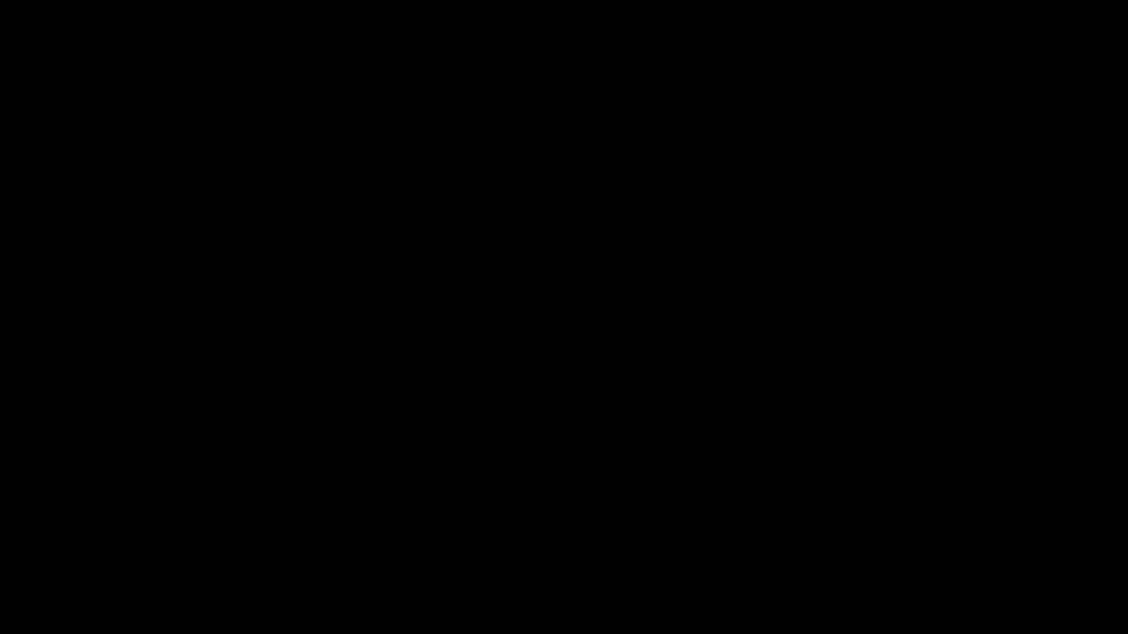
{"action": "key", "text": "super"}
{"action": "left_click", "coordinate": [517, 618]}
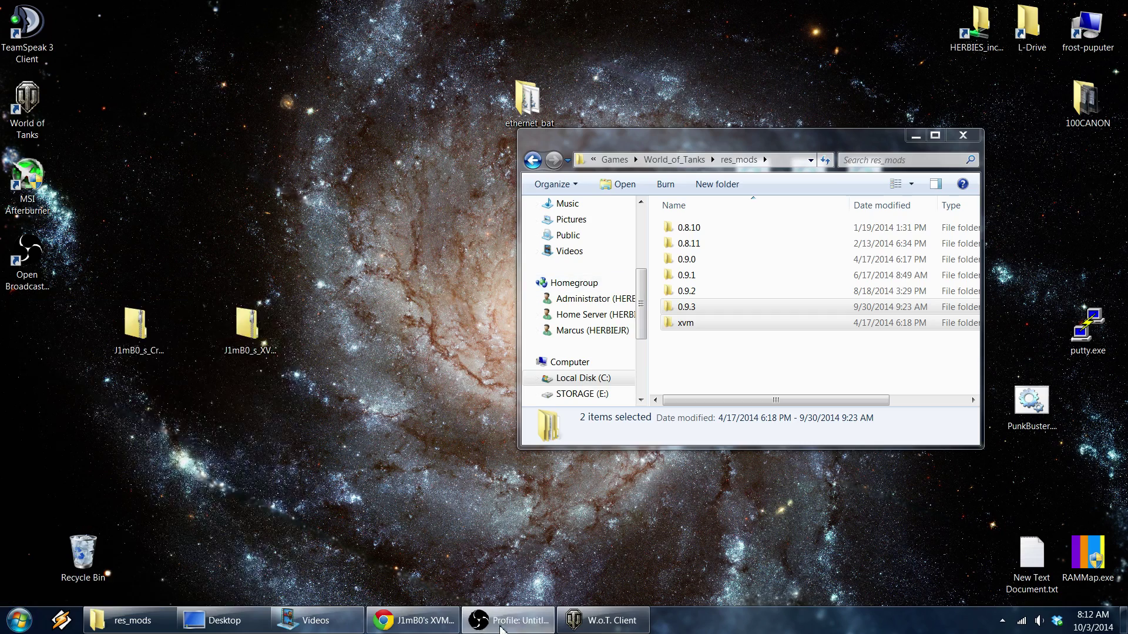
{"action": "left_click", "coordinate": [250, 469]}
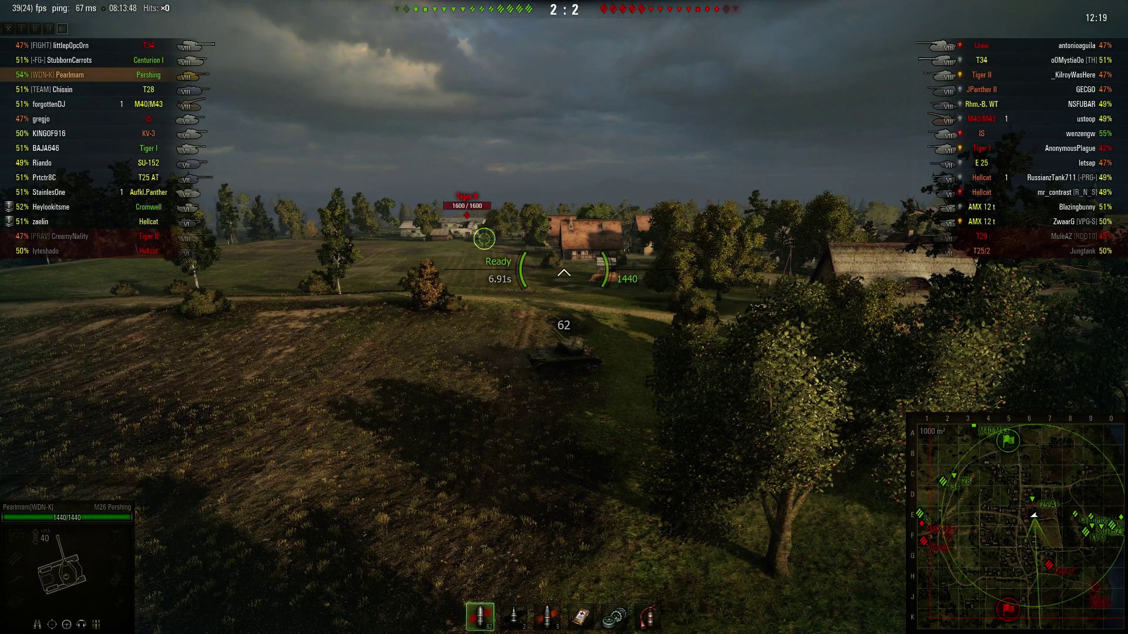
Look around the paused World of Tanks replay to examine the modded crosshair, player lists and minimap
{"action": "key", "text": "ctrl"}
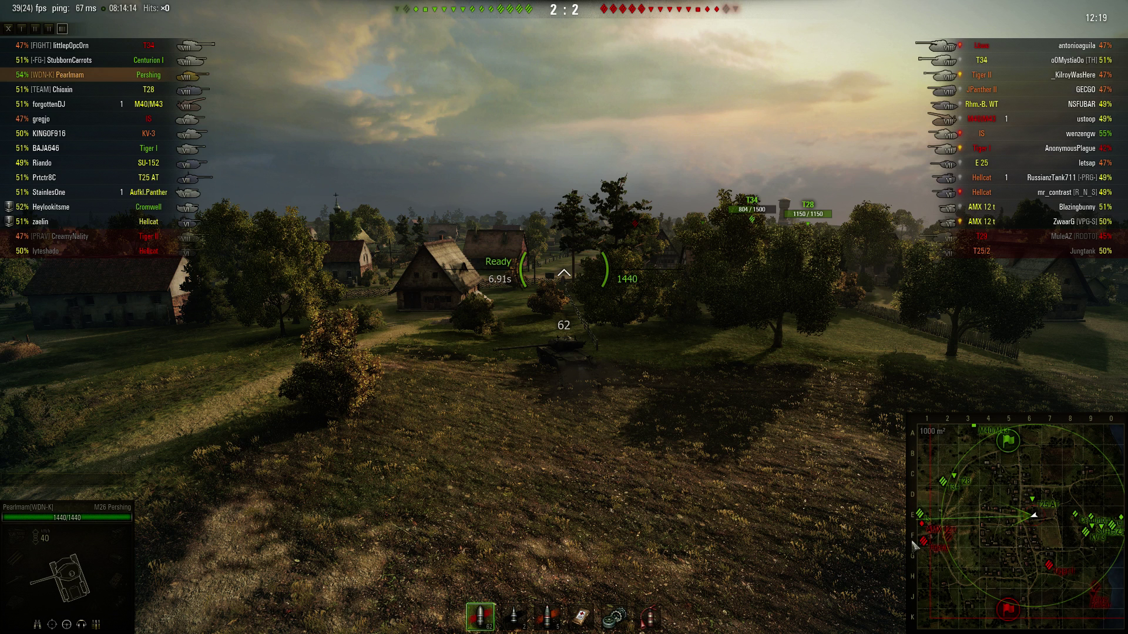
{"action": "key", "text": "a"}
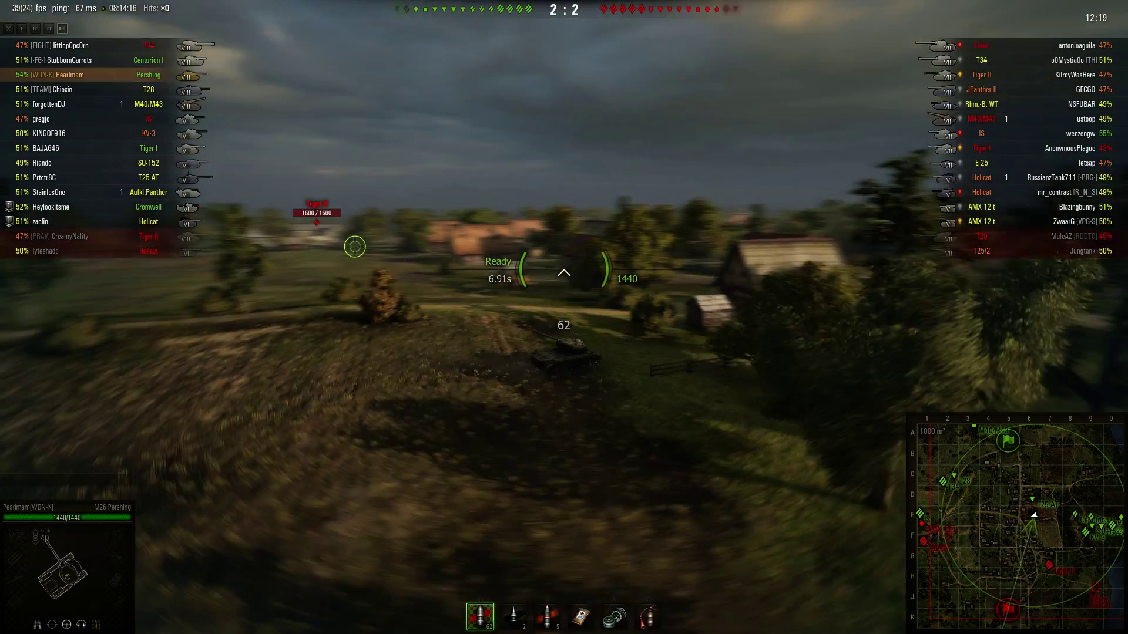
{"action": "key", "text": "ctrl"}
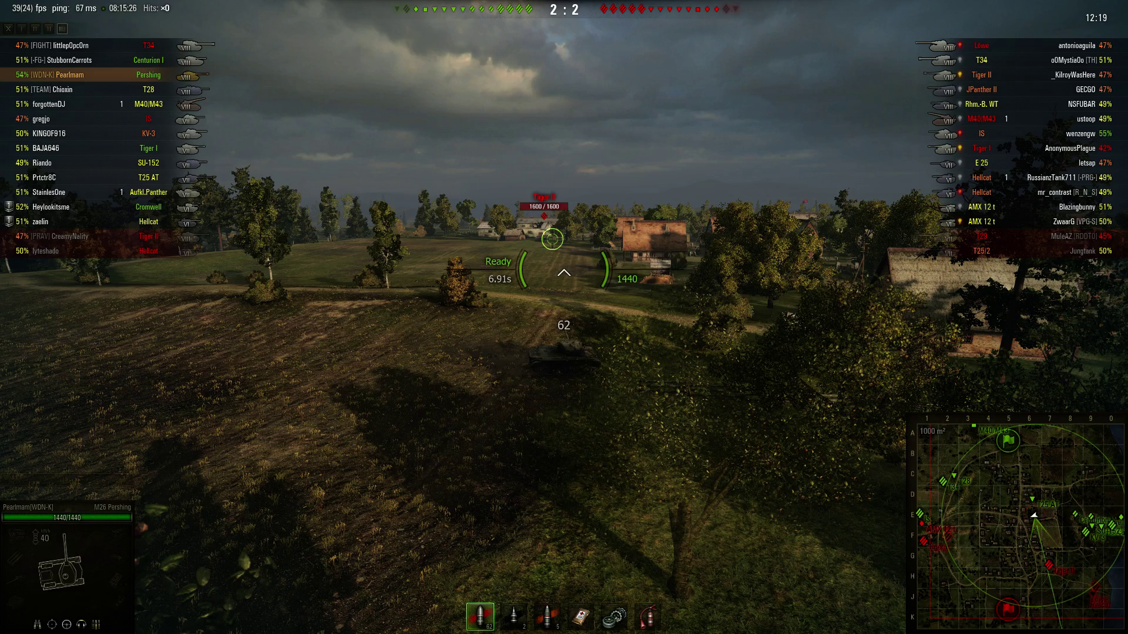
{"action": "key", "text": "alt"}
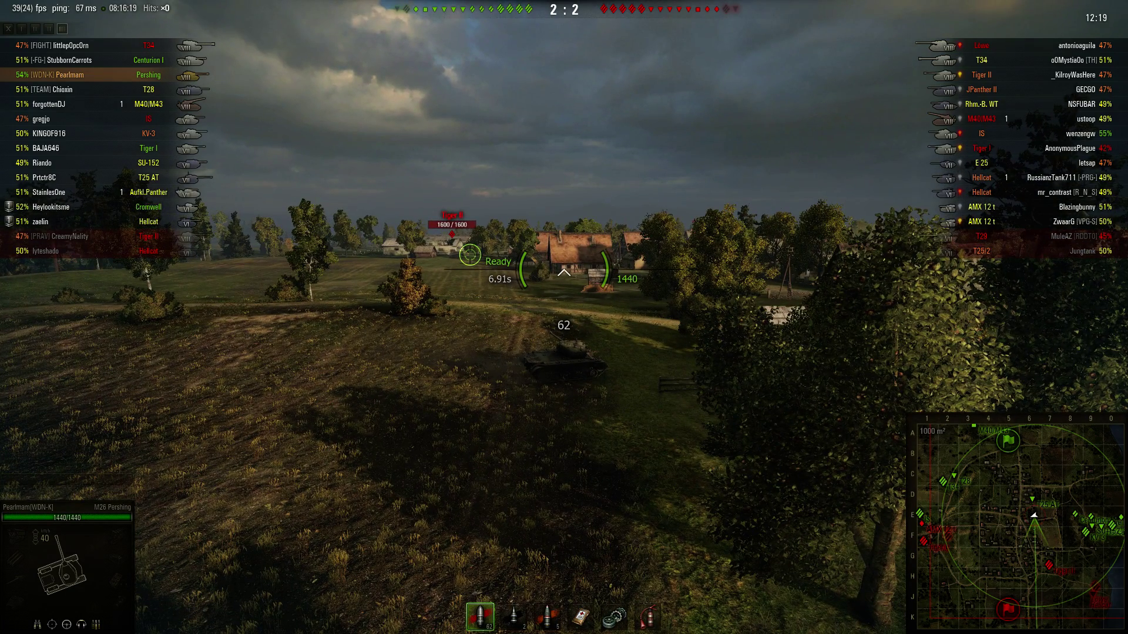
Switch to Chrome, return the World of Tanks Mods tab to its Google results, and select the existing search query
{"action": "key", "text": "alt+Tab"}
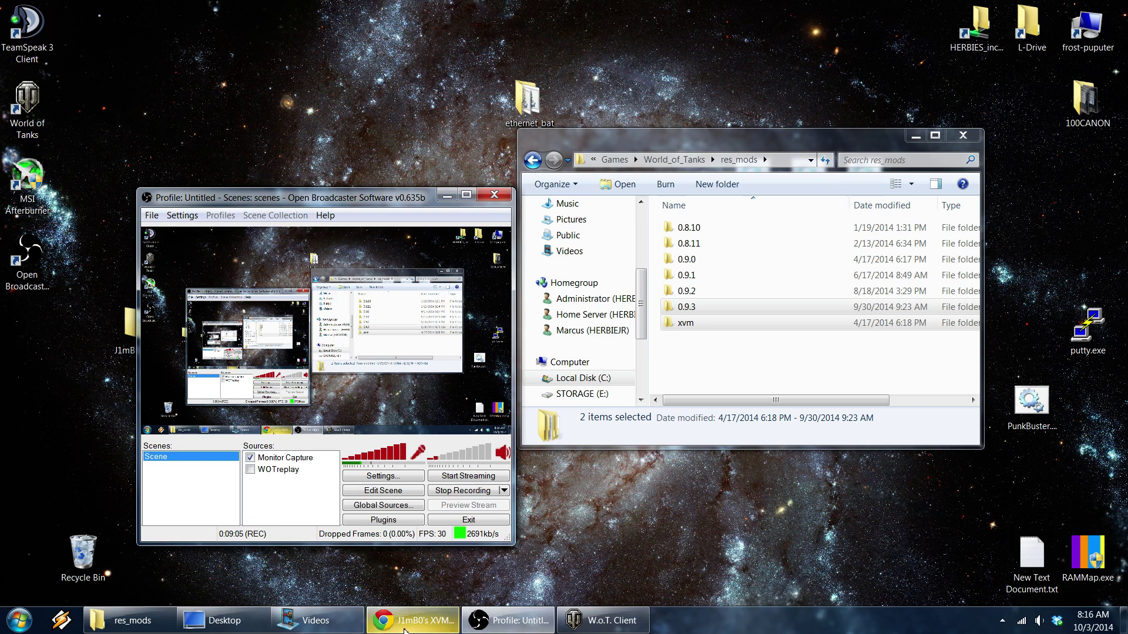
{"action": "left_click", "coordinate": [403, 543]}
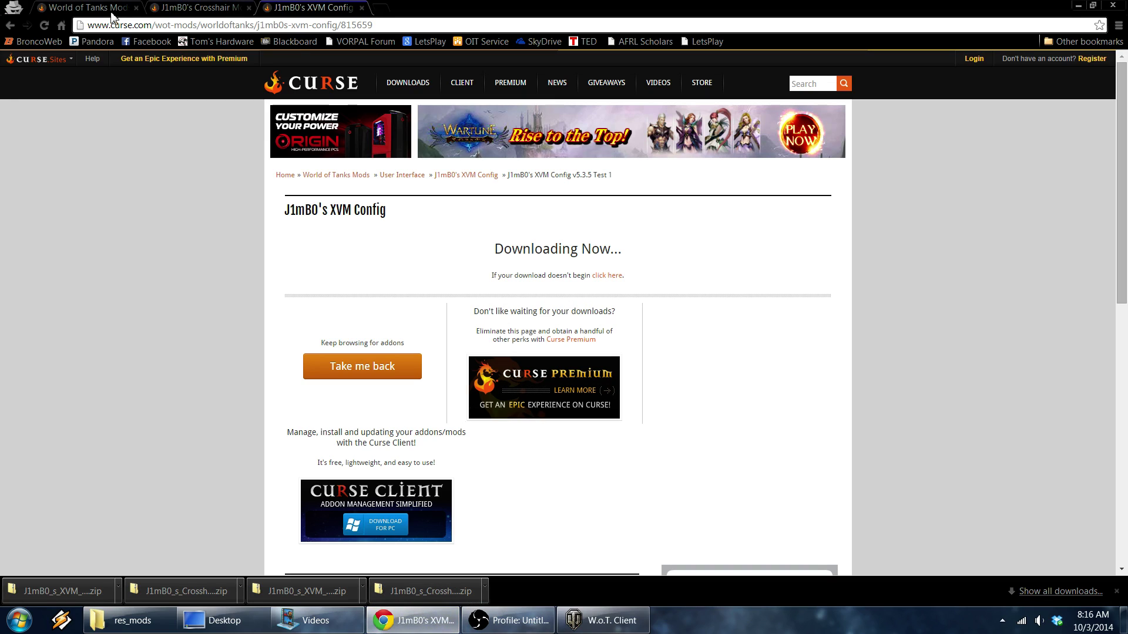
{"action": "left_click", "coordinate": [84, 8]}
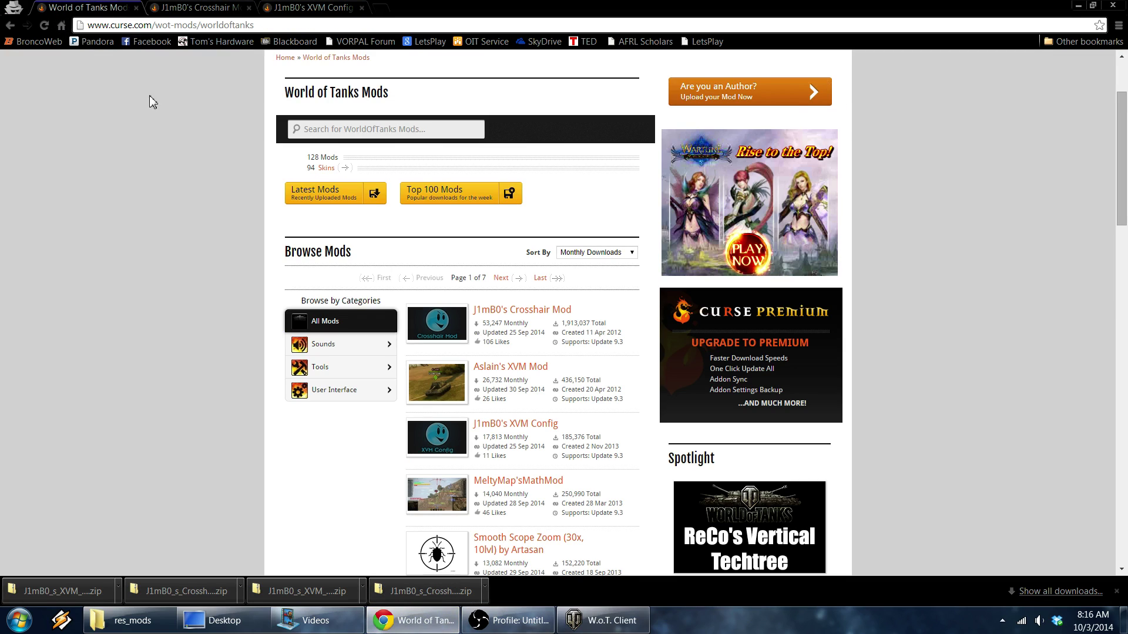
{"action": "key", "text": "alt+Left"}
{"action": "triple_click", "coordinate": [133, 68]}
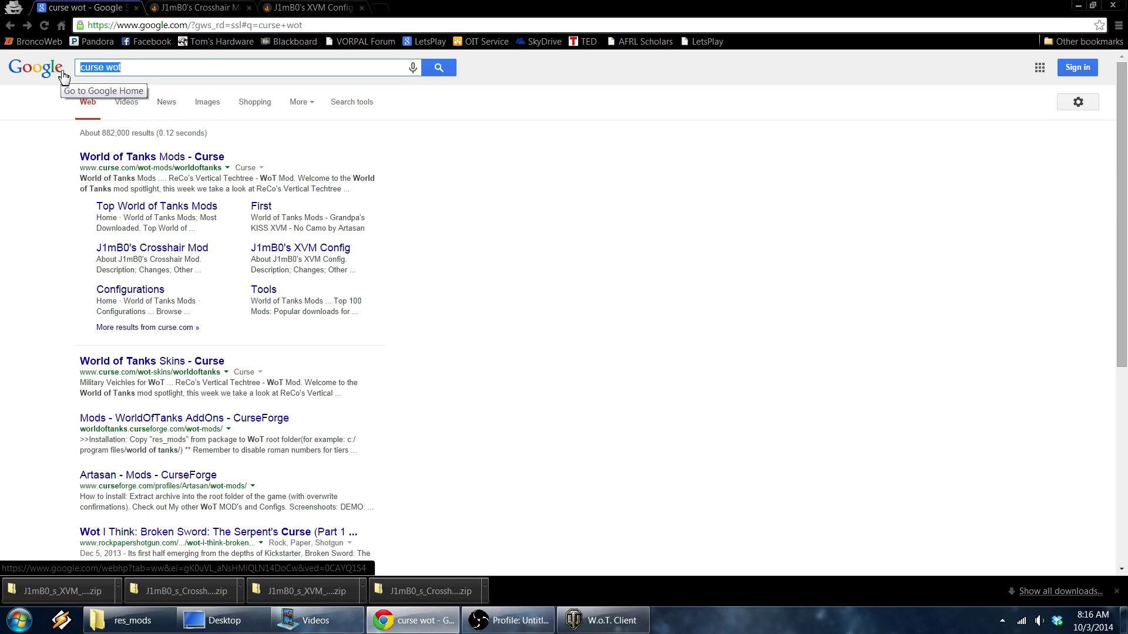
{"action": "type", "text": "super"}
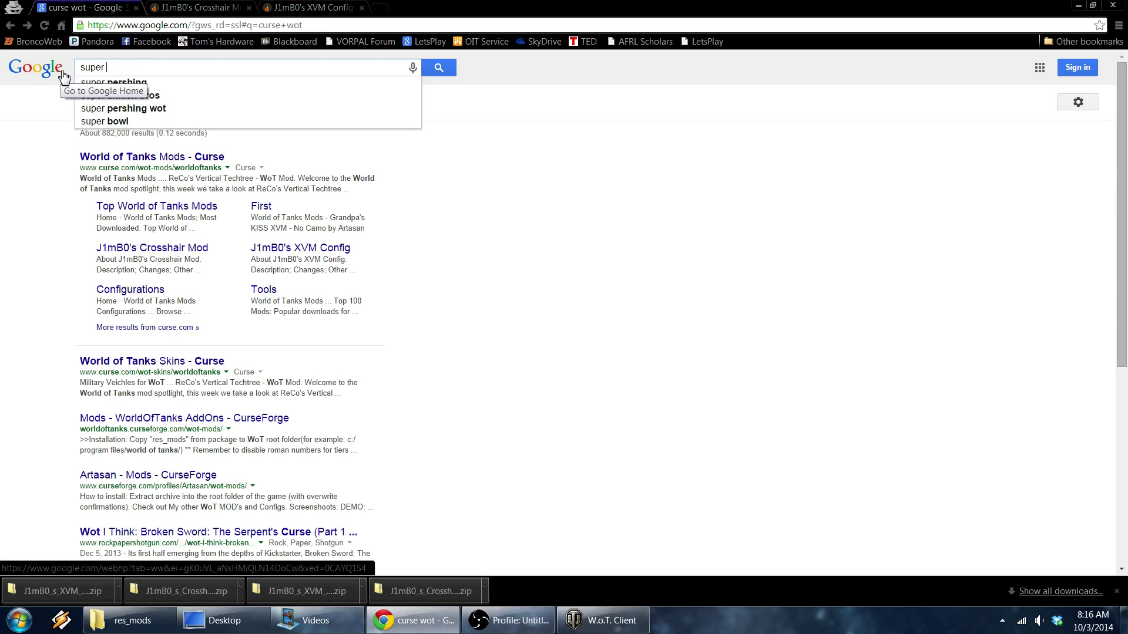
{"action": "key", "text": "BackSpace"}
{"action": "key", "text": "BackSpace"}
{"action": "key", "text": "BackSpace"}
{"action": "key", "text": "BackSpace"}
{"action": "key", "text": "BackSpace"}
{"action": "key", "text": "BackSpace"}
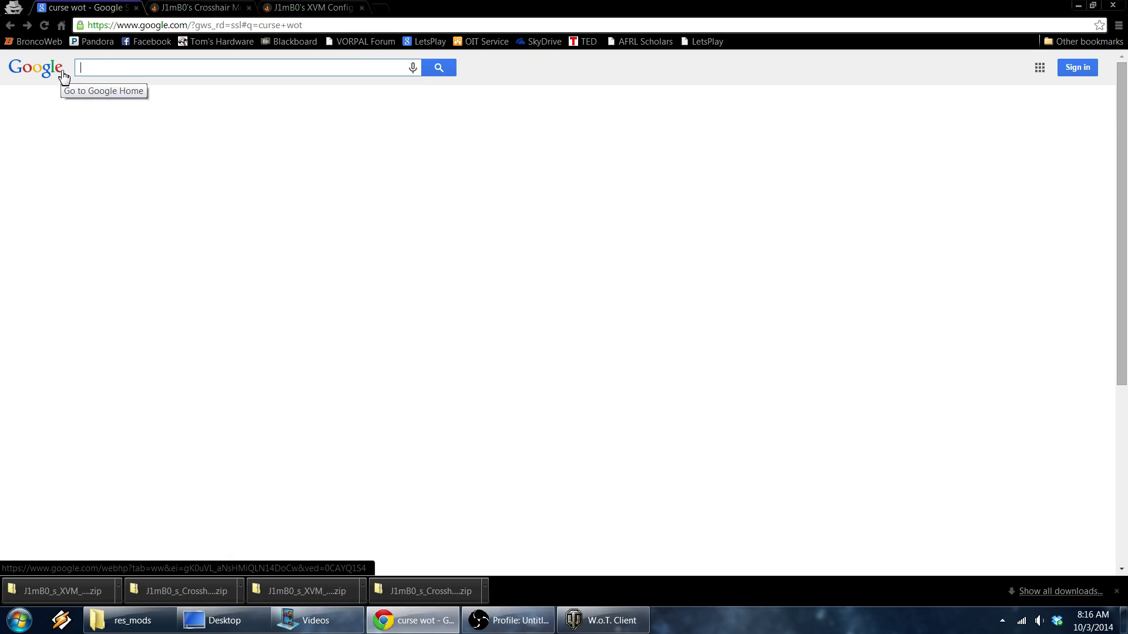
Search Google for "carmera mod wot" and open the Zoom (Arcade mode) result from wot-shot.com
{"action": "type", "text": "carmera mod"}
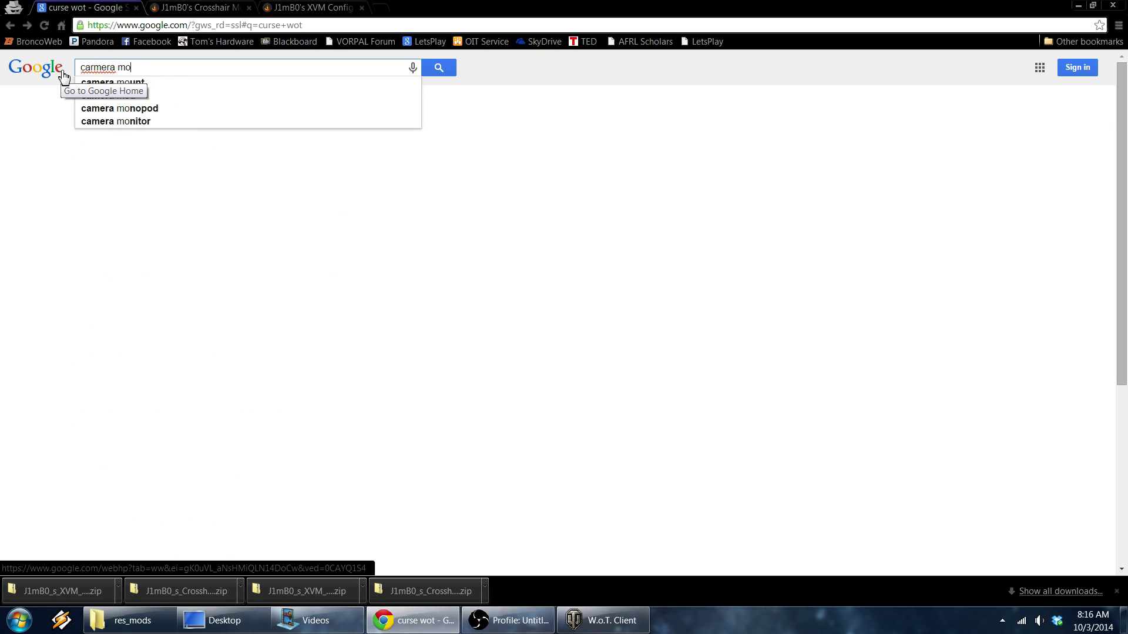
{"action": "type", "text": "t"}
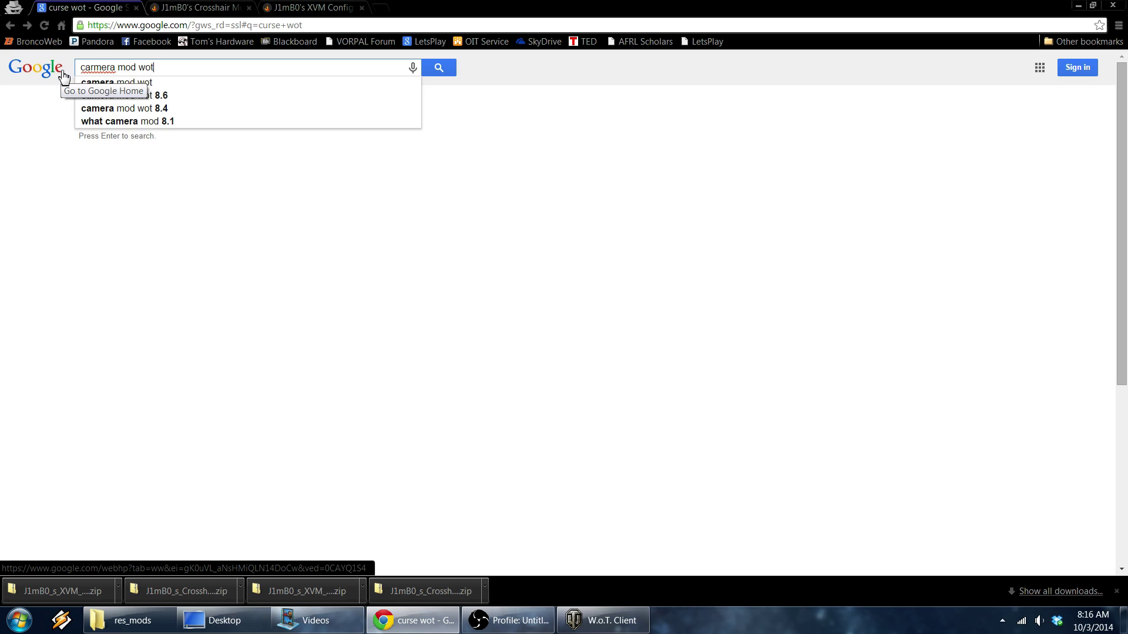
{"action": "key", "text": "Return"}
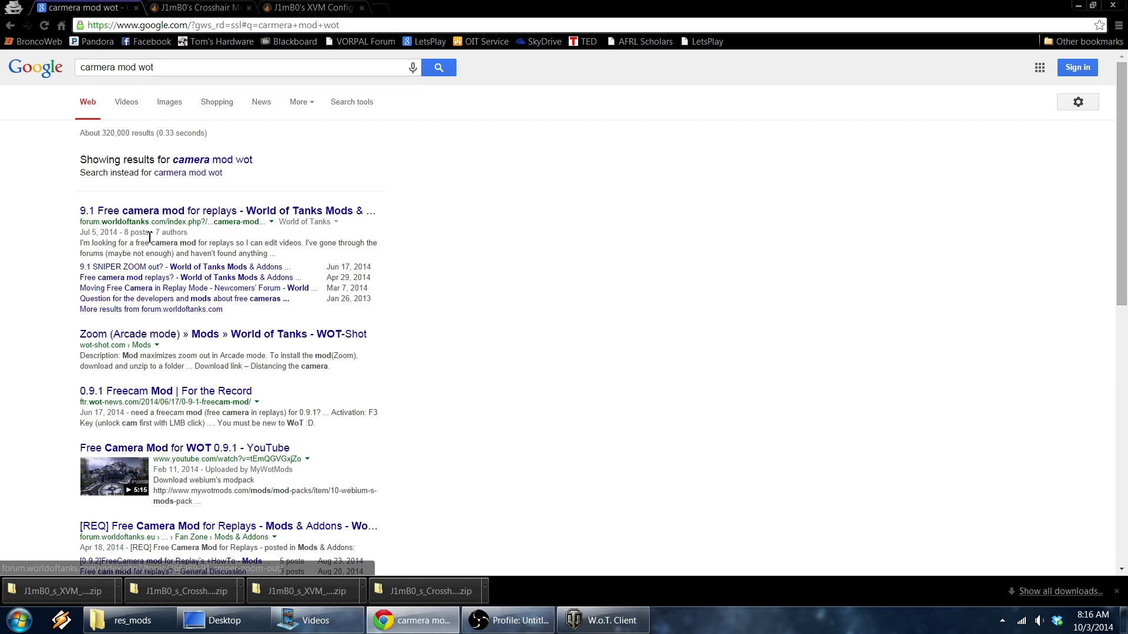
{"action": "left_click", "coordinate": [162, 339]}
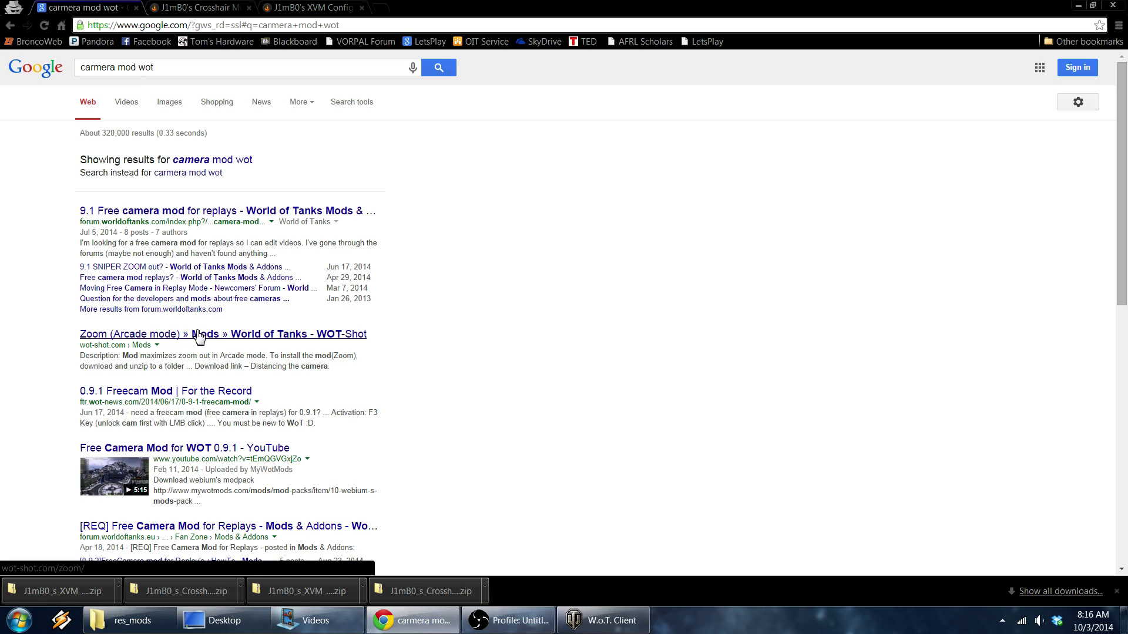
{"action": "left_click", "coordinate": [188, 339]}
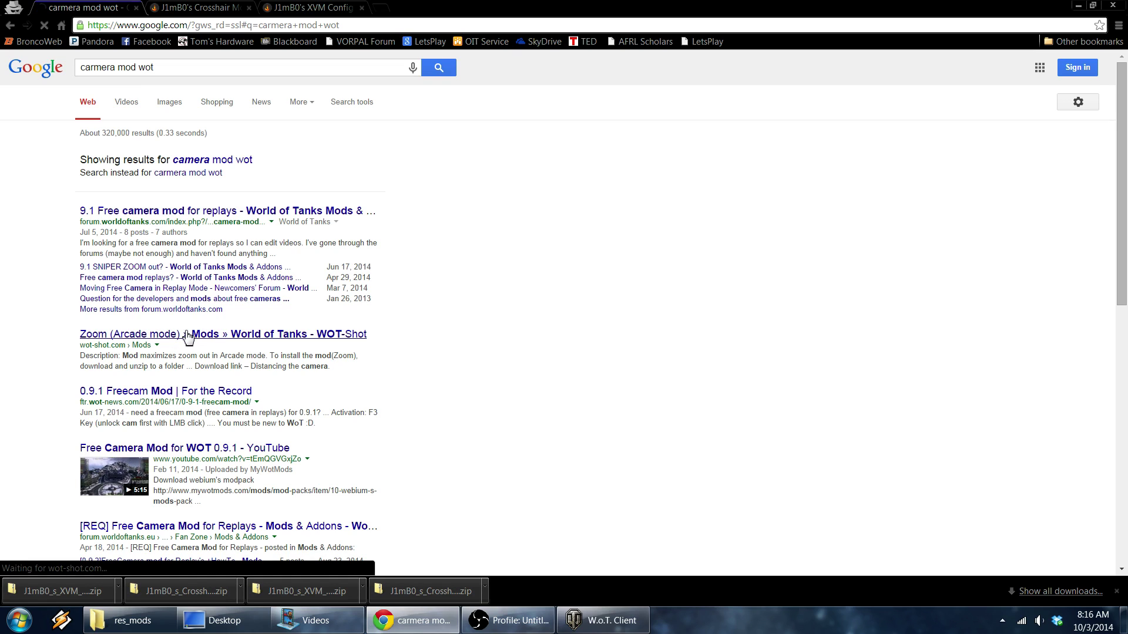
Download the Distancing the camera mod for game versions 9.3 and 9.2, saving 9.2_Arcade_zoom.zip to the Desktop
{"action": "scroll", "coordinate": [388, 341], "scroll_direction": "down", "scroll_amount": 4}
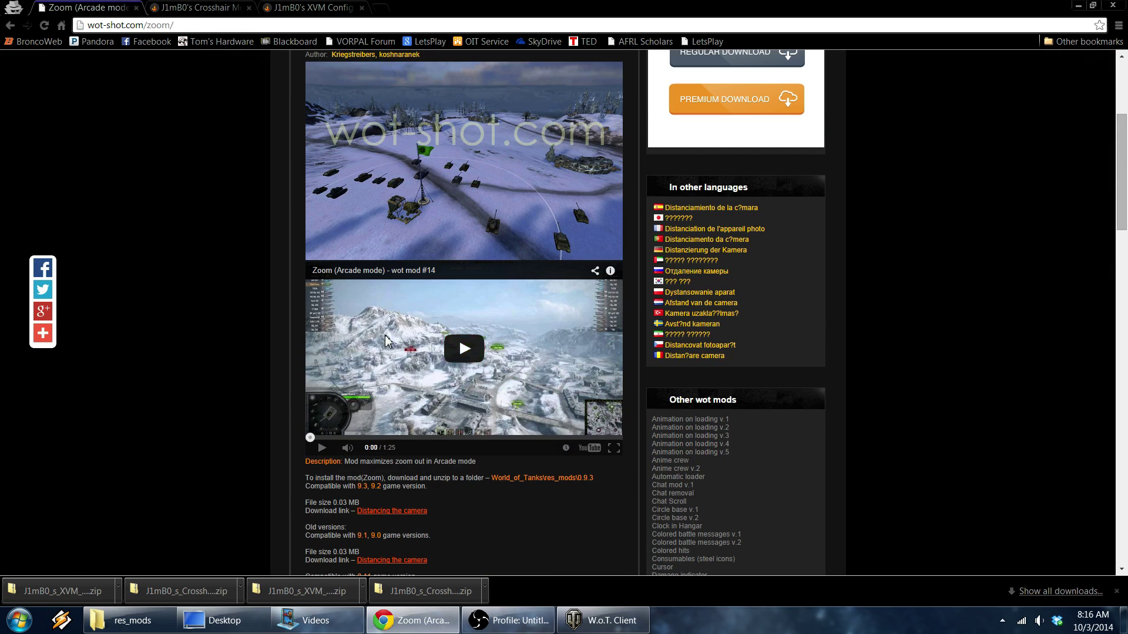
{"action": "scroll", "coordinate": [478, 347], "scroll_direction": "down", "scroll_amount": 4}
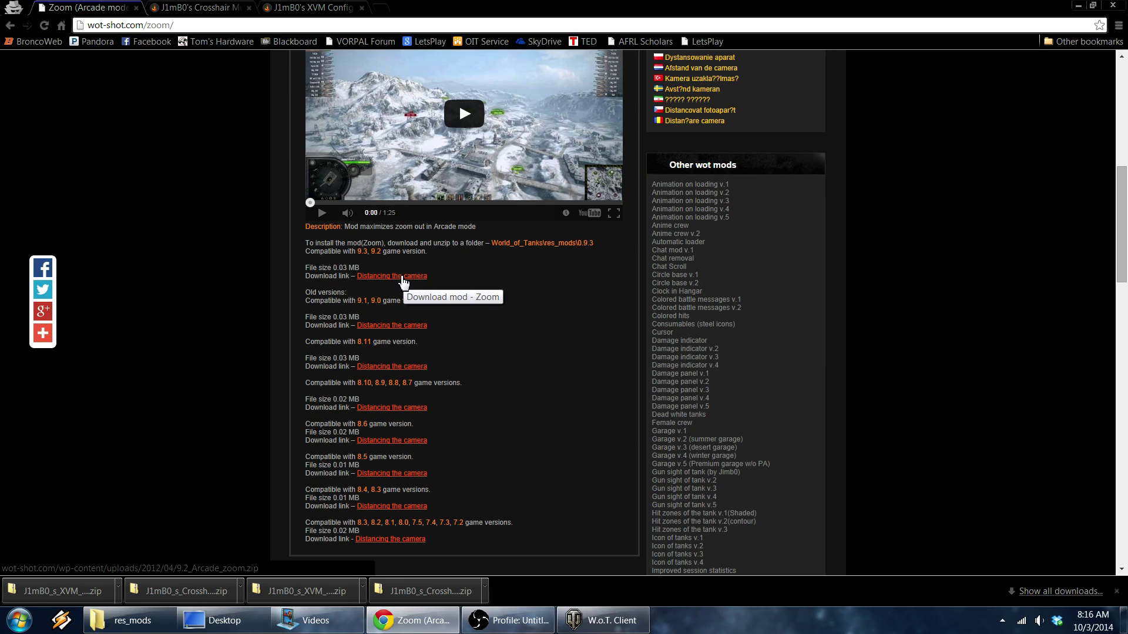
{"action": "left_click", "coordinate": [403, 278]}
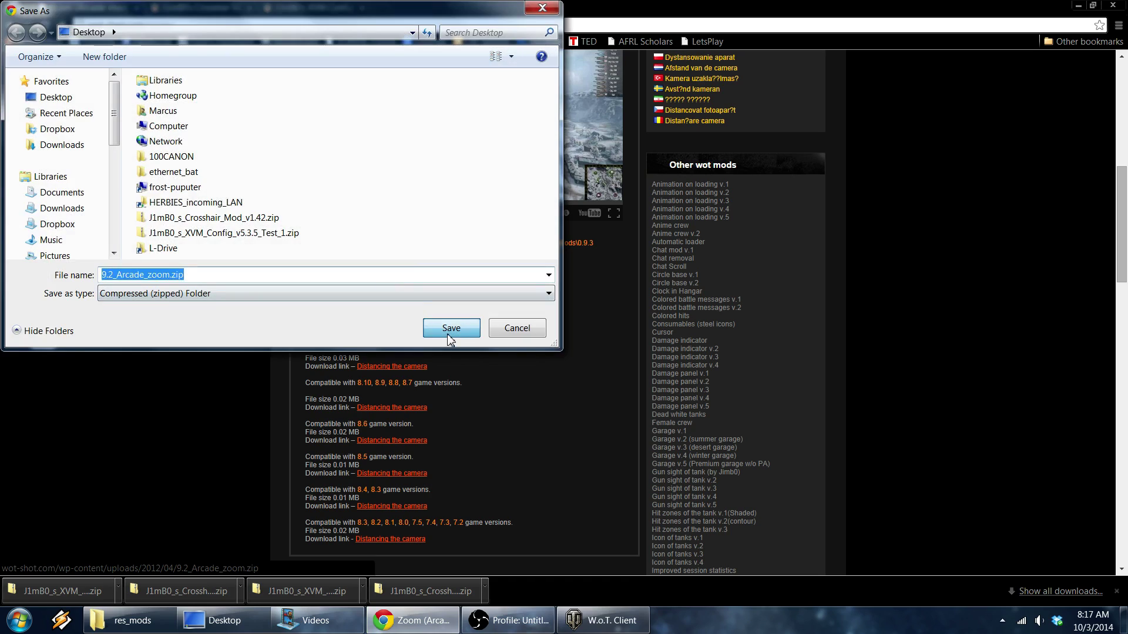
{"action": "left_click", "coordinate": [445, 326]}
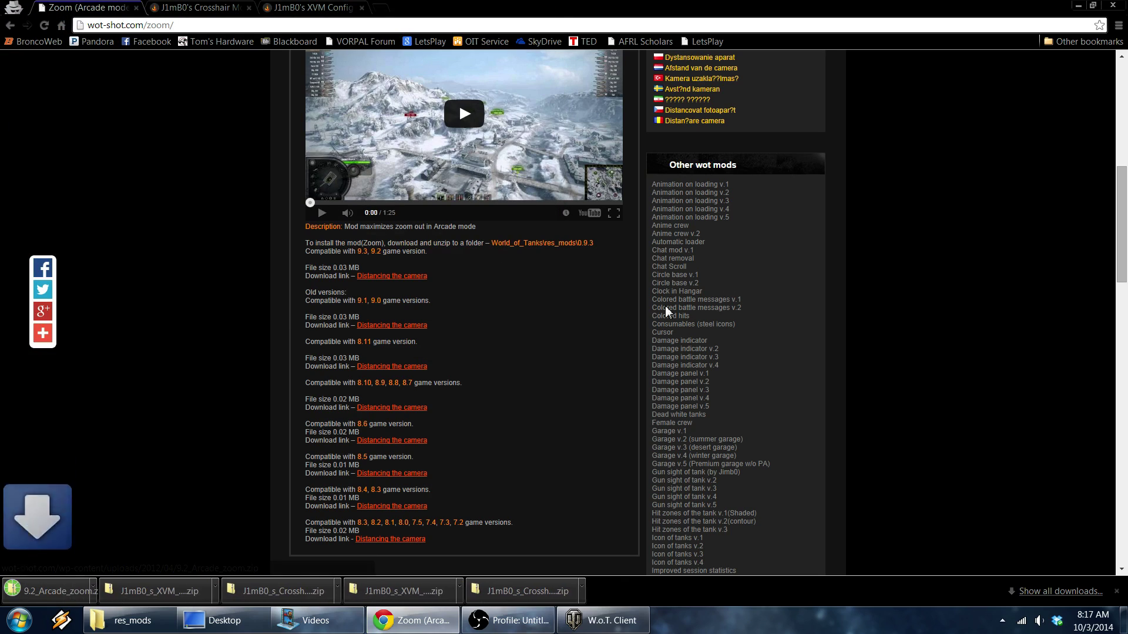
Open the downloaded 9.2_Arcade_zoom.zip, minimize the browser, and go into the archive's gui folder
{"action": "left_click", "coordinate": [47, 592]}
{"action": "left_click", "coordinate": [1078, 6]}
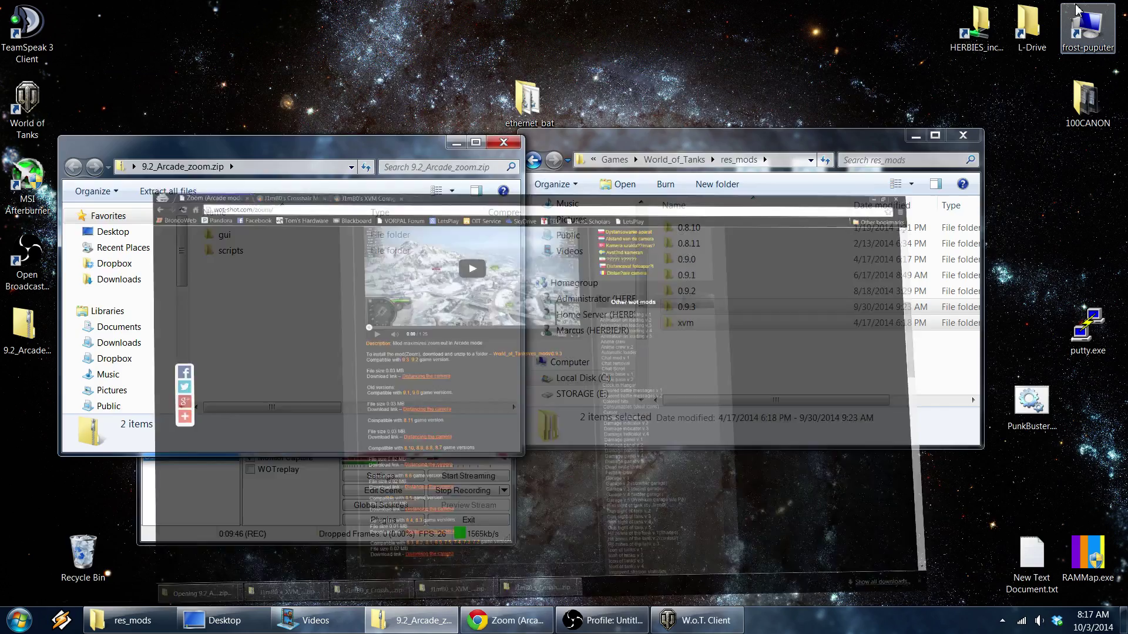
{"action": "left_click_drag", "start_coordinate": [302, 144], "coordinate": [400, 89]}
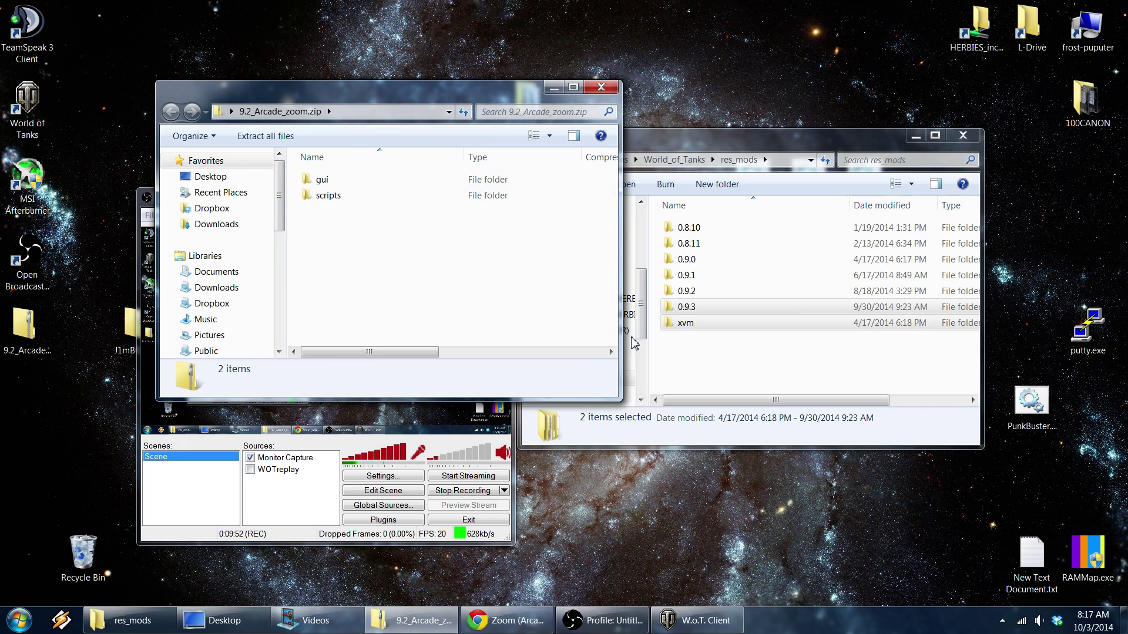
{"action": "double_click", "coordinate": [323, 182]}
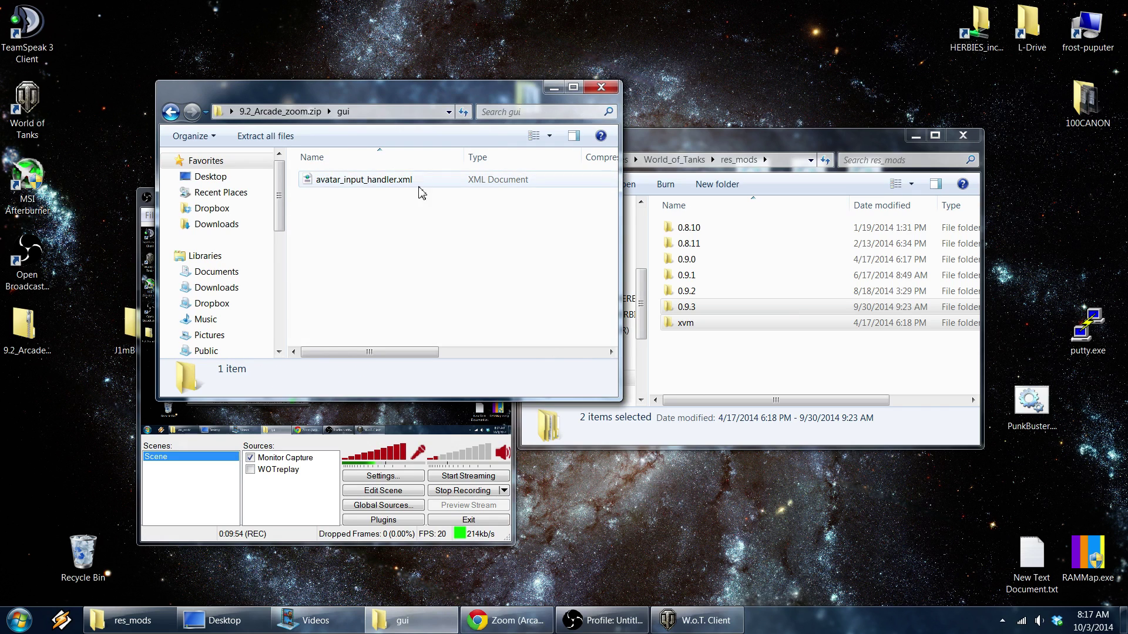
Copy avatar_input_handler.xml from the archive's gui folder to the desktop
{"action": "right_click", "coordinate": [349, 186]}
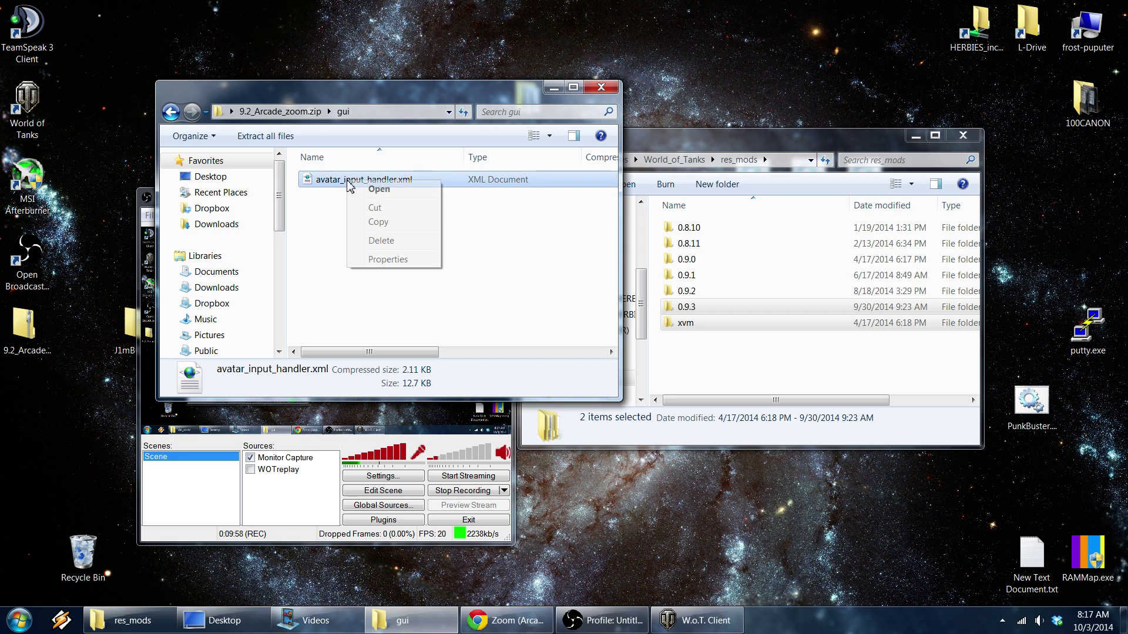
{"action": "left_click", "coordinate": [323, 220]}
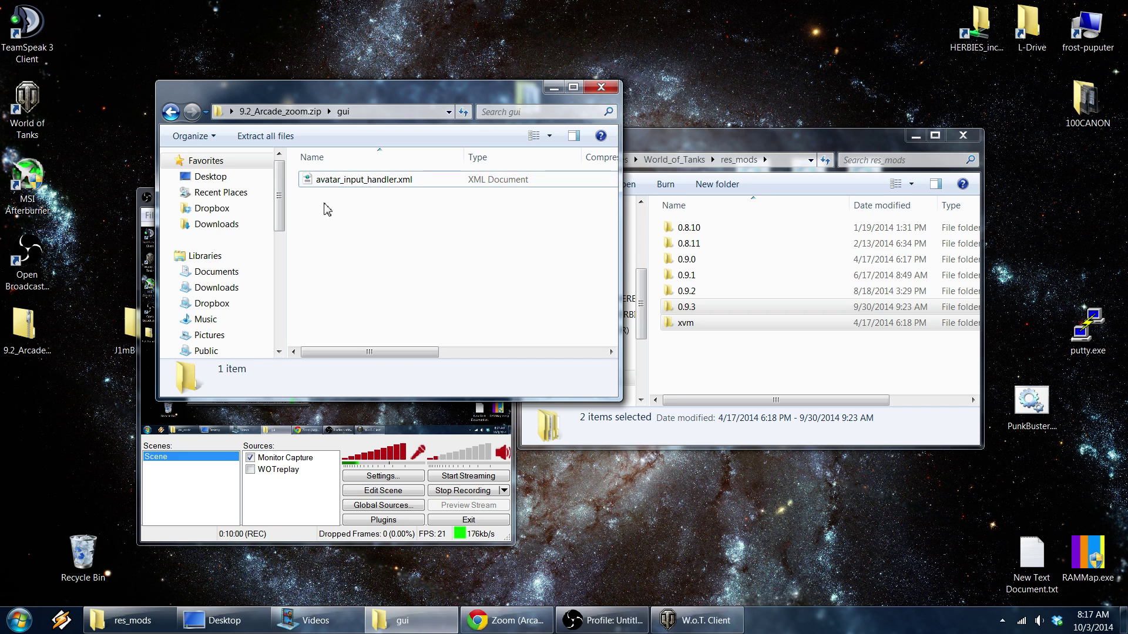
{"action": "left_click_drag", "start_coordinate": [334, 183], "coordinate": [767, 99]}
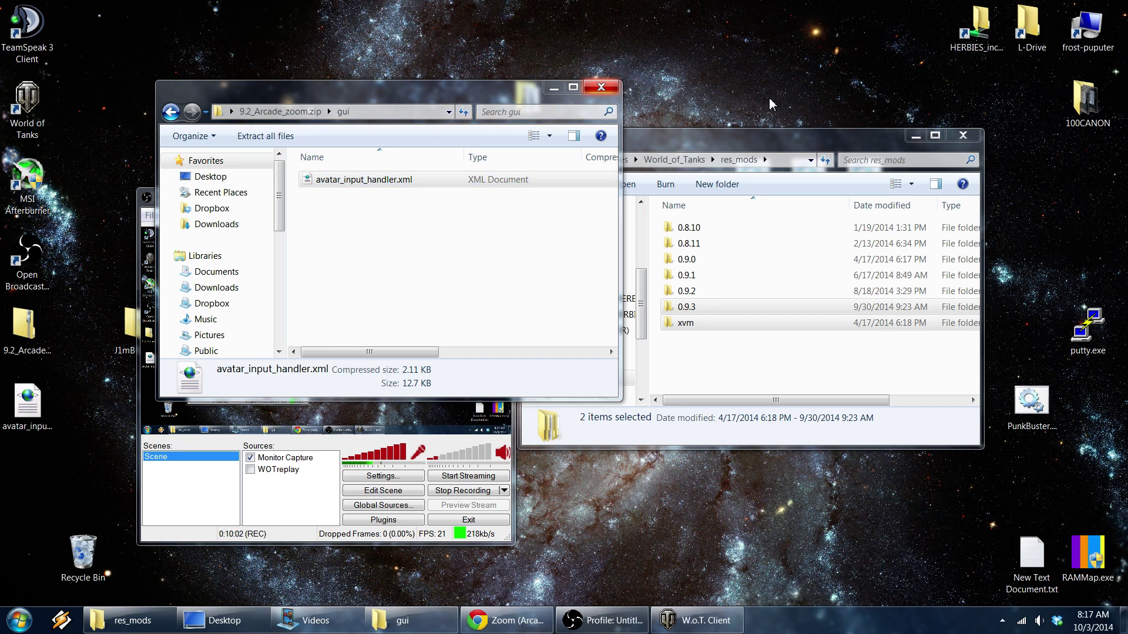
Open the desktop copy of avatar_input_handler.xml in Notepad++ and move the editor window clear of the desktop icons
{"action": "right_click", "coordinate": [25, 410]}
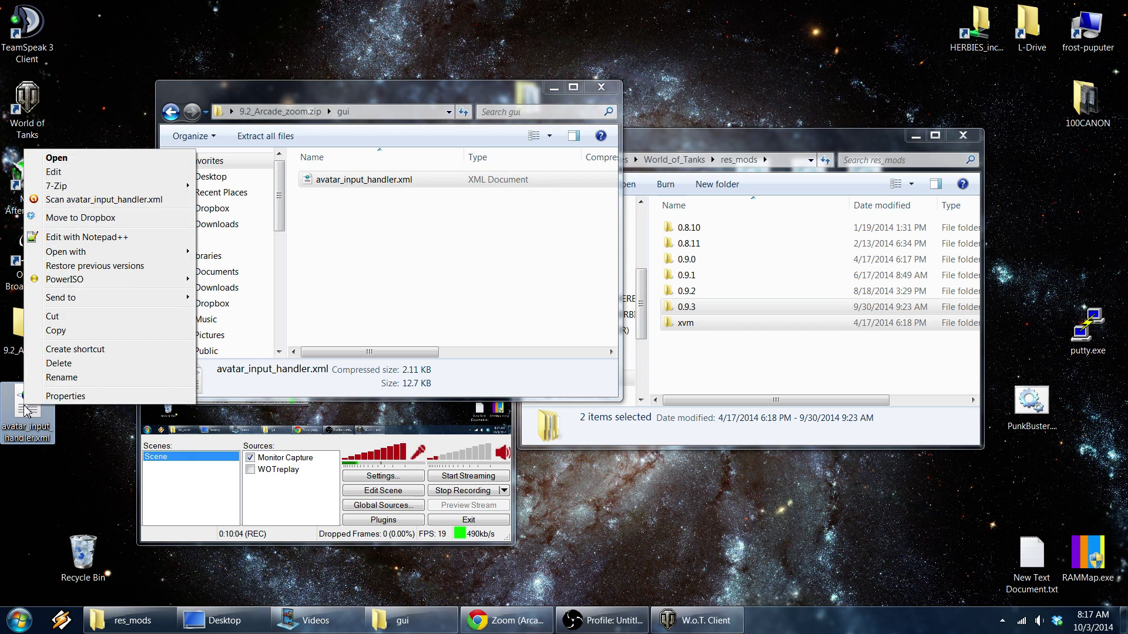
{"action": "left_click", "coordinate": [85, 238]}
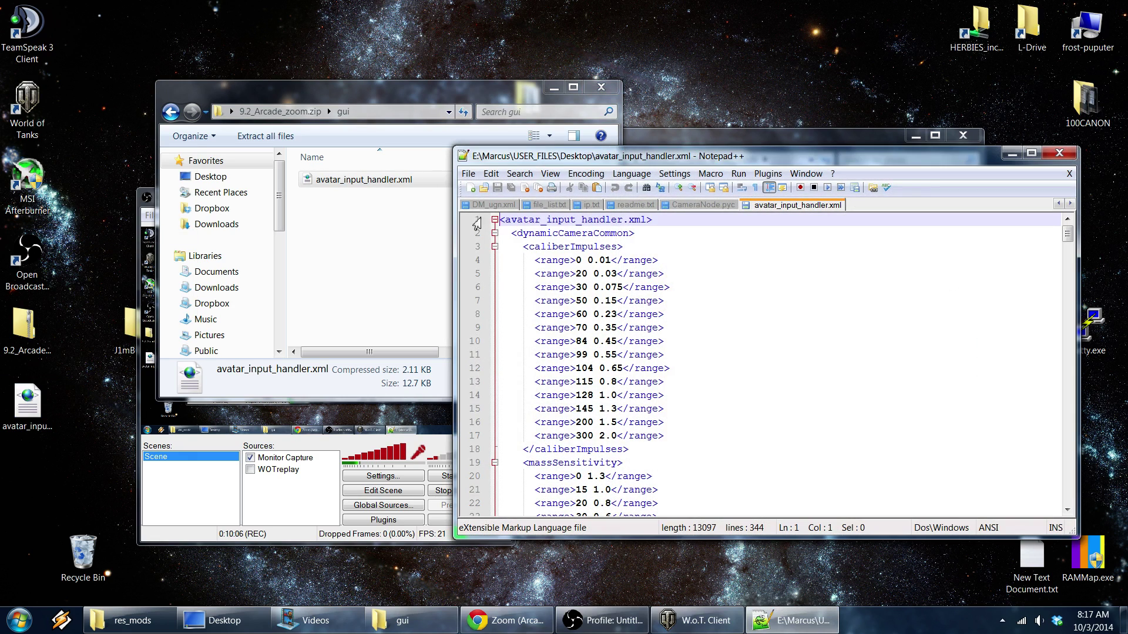
{"action": "left_click_drag", "start_coordinate": [569, 160], "coordinate": [379, 95]}
Review the caliberImpulses ranges in avatar_input_handler.xml and locate the arcadeMode camera settings
{"action": "scroll", "coordinate": [499, 238], "scroll_direction": "down", "scroll_amount": 8}
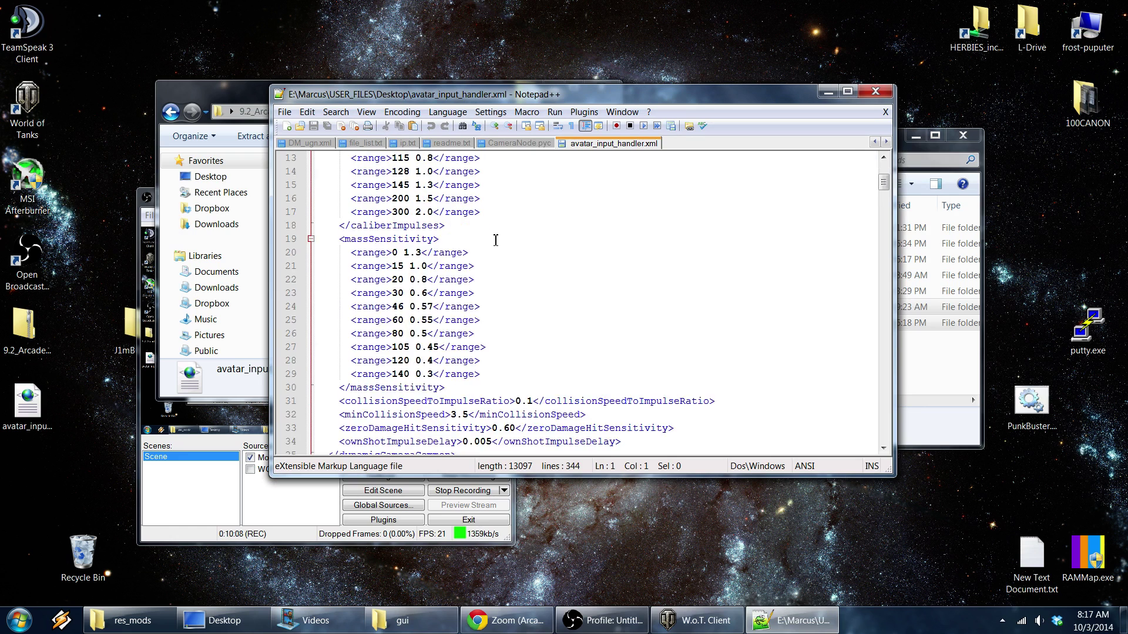
{"action": "scroll", "coordinate": [529, 244], "scroll_direction": "up", "scroll_amount": 8}
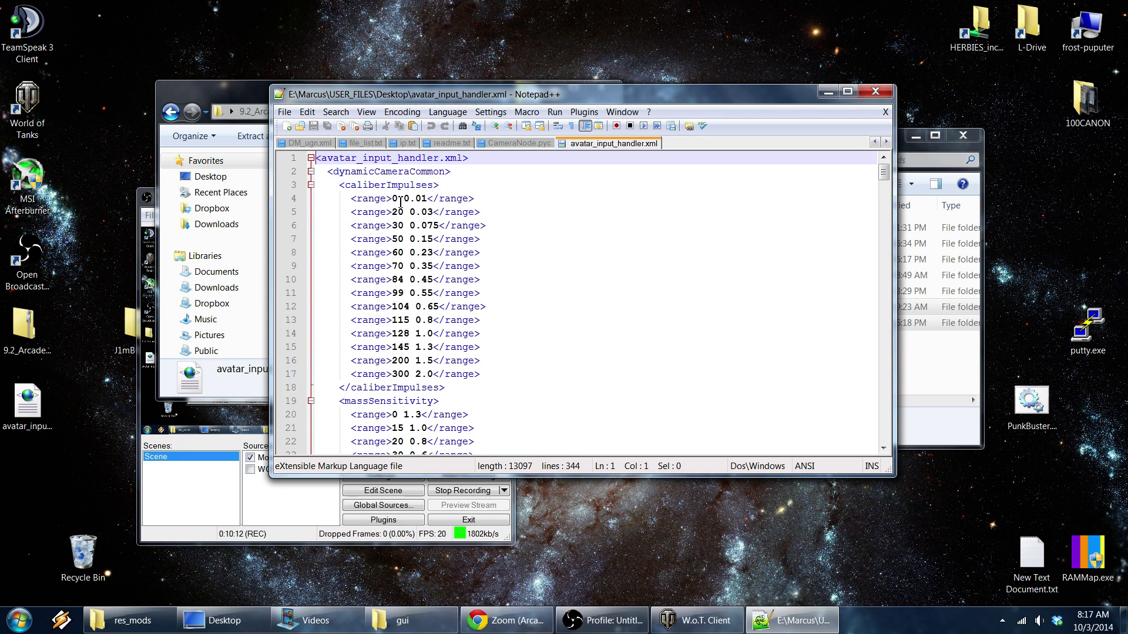
{"action": "left_click_drag", "start_coordinate": [392, 198], "coordinate": [460, 379]}
{"action": "scroll", "coordinate": [531, 367], "scroll_direction": "down", "scroll_amount": 20}
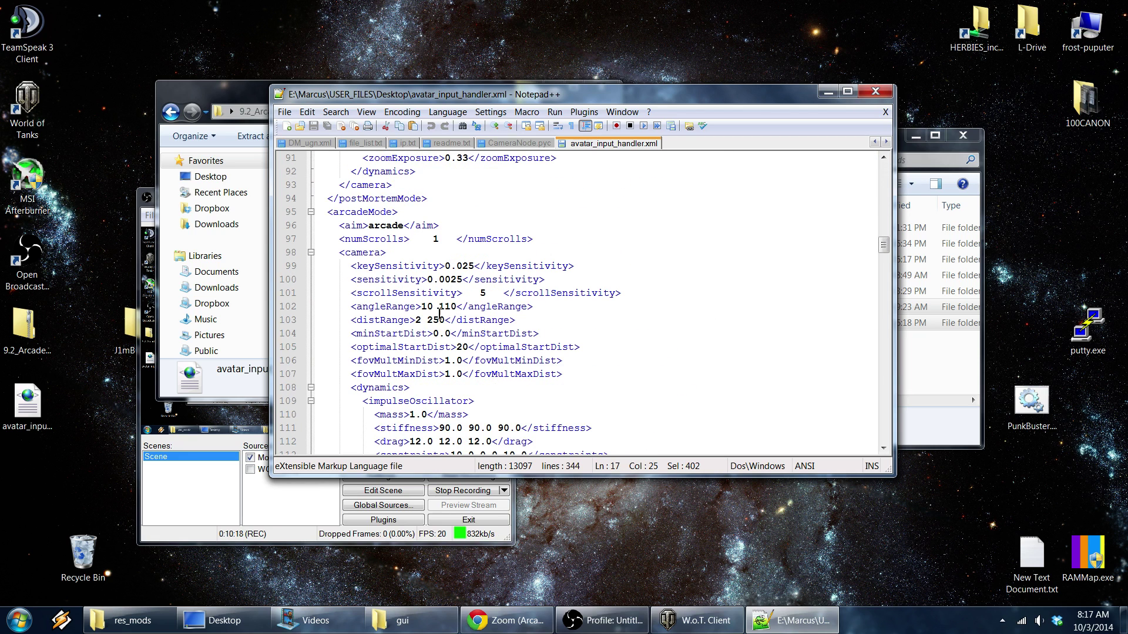
Undo the accidental text move in the arcadeMode camera settings, and close Notepad++ and the zip archive's gui folder window
{"action": "left_click", "coordinate": [479, 266]}
{"action": "left_click_drag", "start_coordinate": [479, 306], "coordinate": [392, 319]}
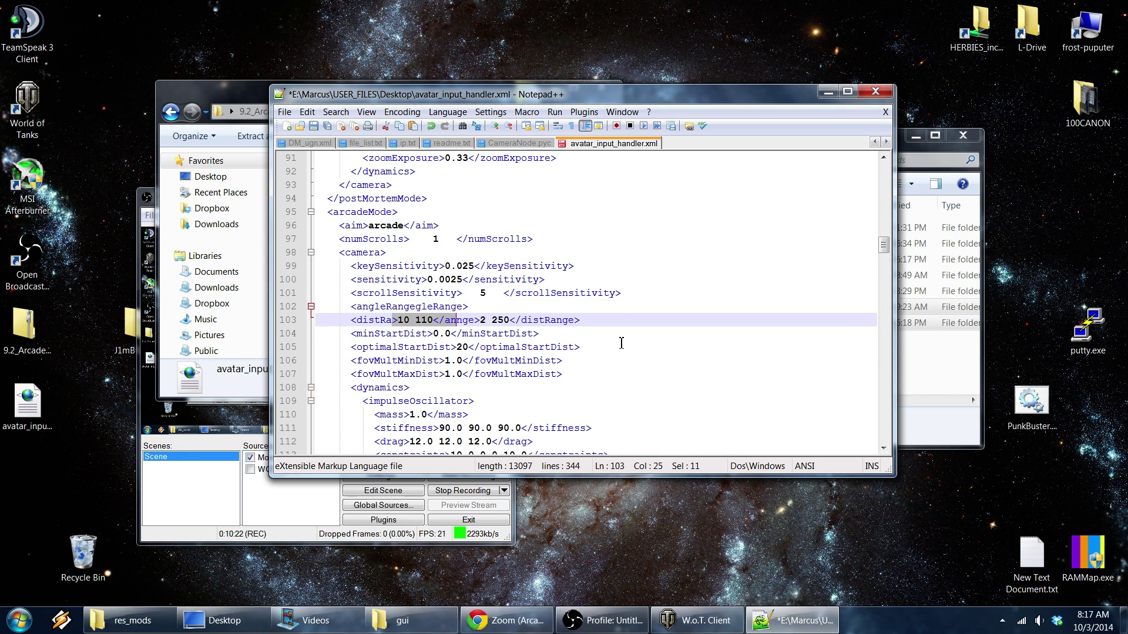
{"action": "key", "text": "ctrl+z"}
{"action": "left_click", "coordinate": [875, 92]}
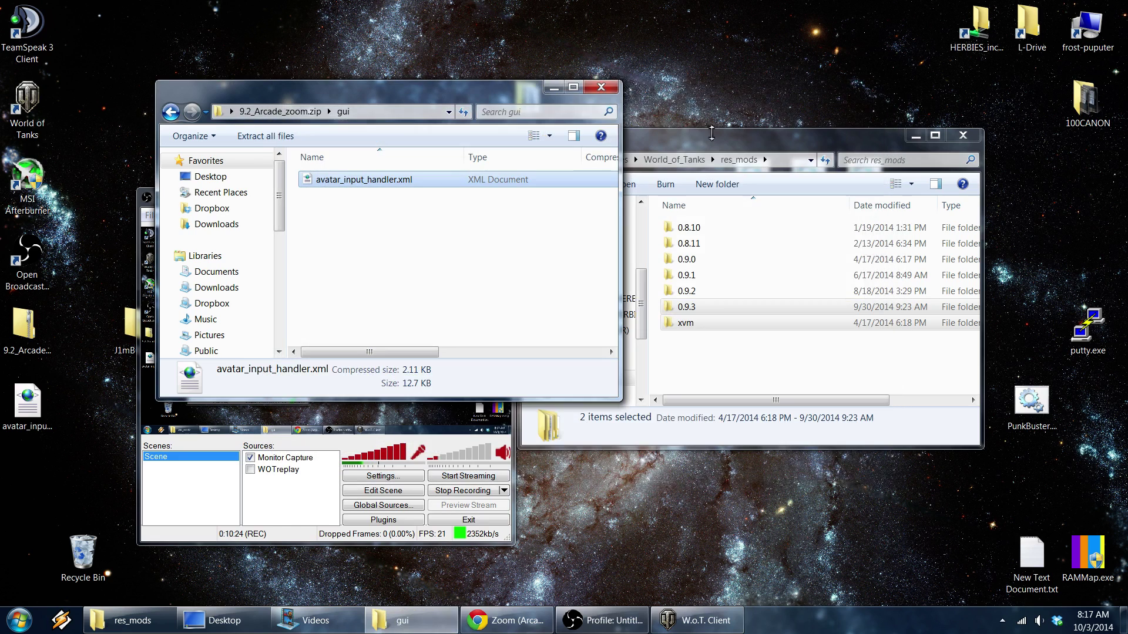
{"action": "left_click", "coordinate": [602, 88]}
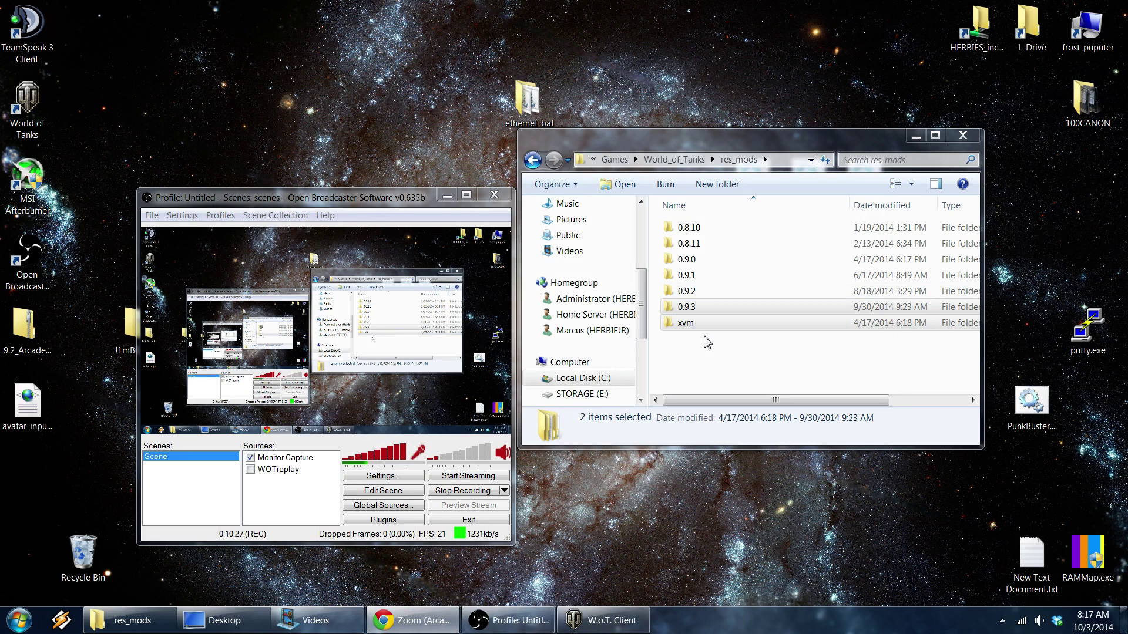
Go into res_mods\0.9.3\gui, try to copy avatar_input_handler.xml there from the desktop, and cancel replacing the existing file
{"action": "double_click", "coordinate": [684, 307]}
{"action": "double_click", "coordinate": [686, 228]}
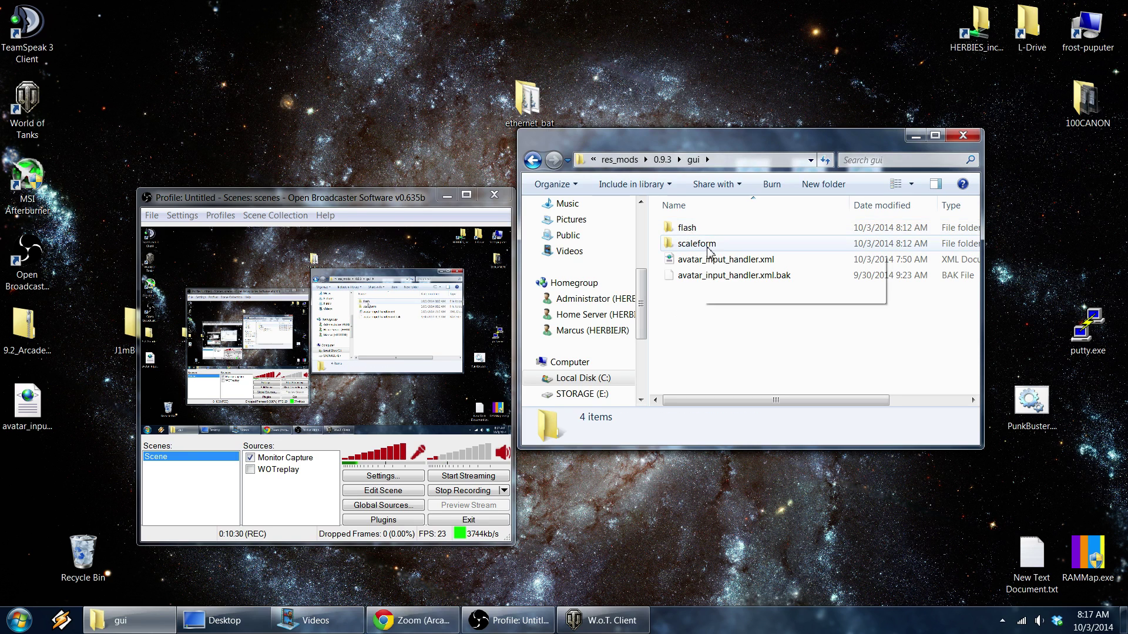
{"action": "left_click_drag", "start_coordinate": [720, 262], "coordinate": [722, 335]}
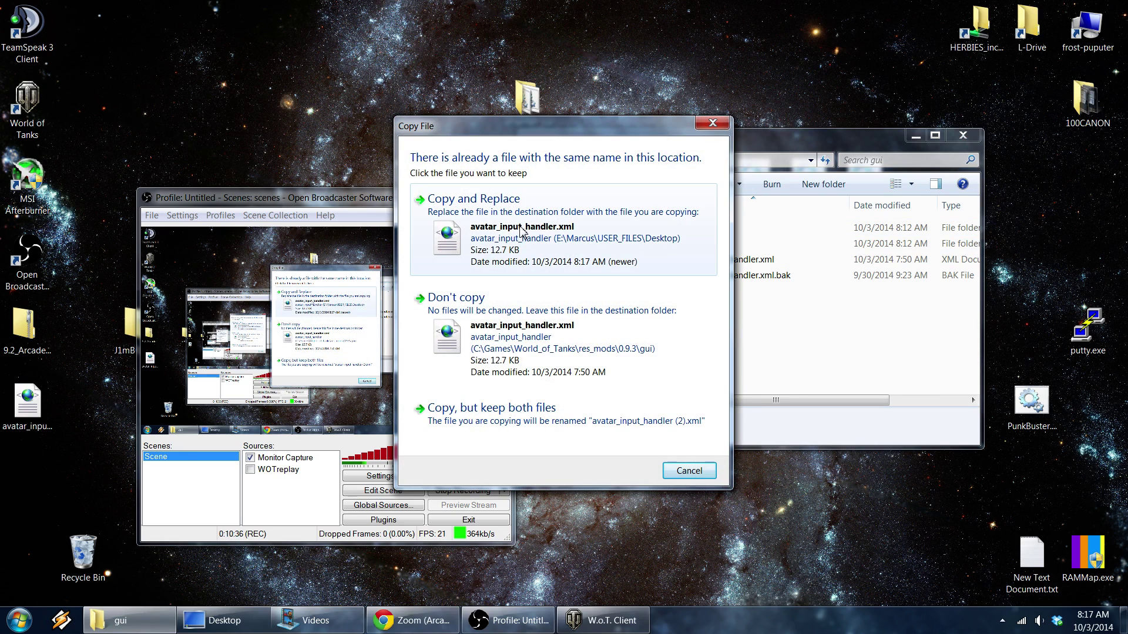
{"action": "left_click", "coordinate": [690, 472]}
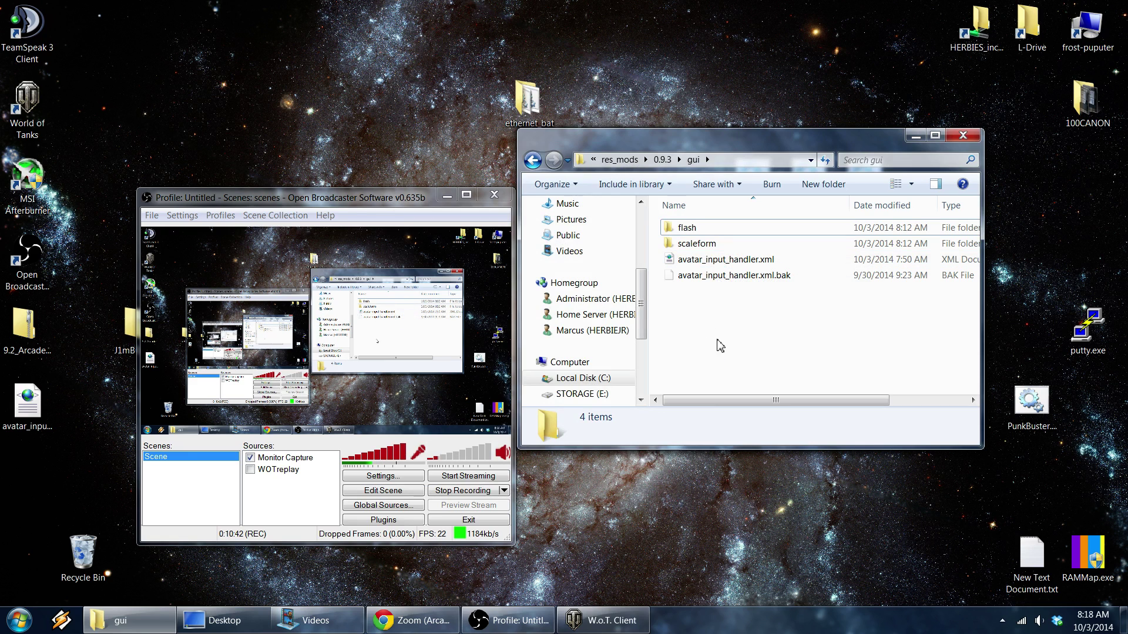
Switch to the World of Tanks client, return to the desktop, and bring the Open Broadcaster Software window into focus
{"action": "left_click", "coordinate": [606, 626]}
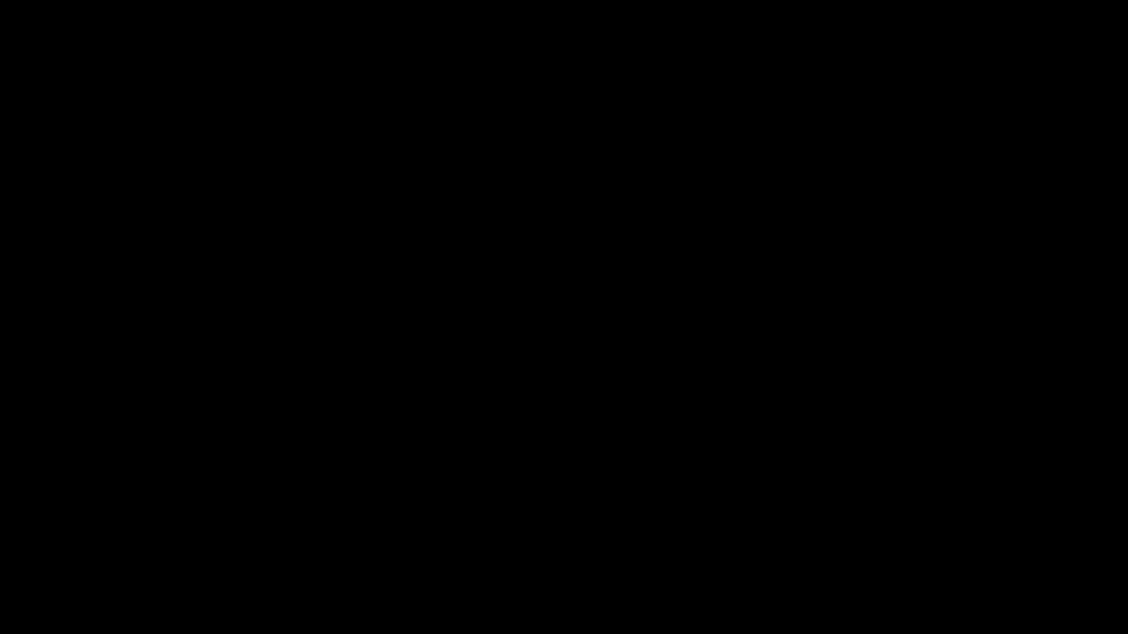
{"action": "key", "text": "super"}
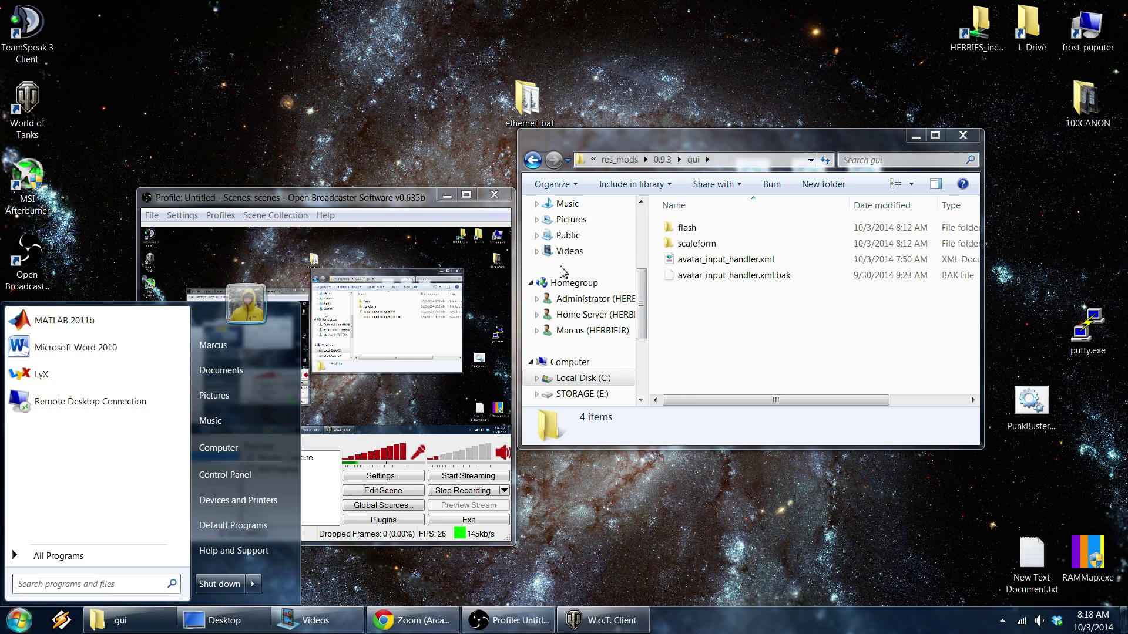
{"action": "left_click", "coordinate": [382, 203]}
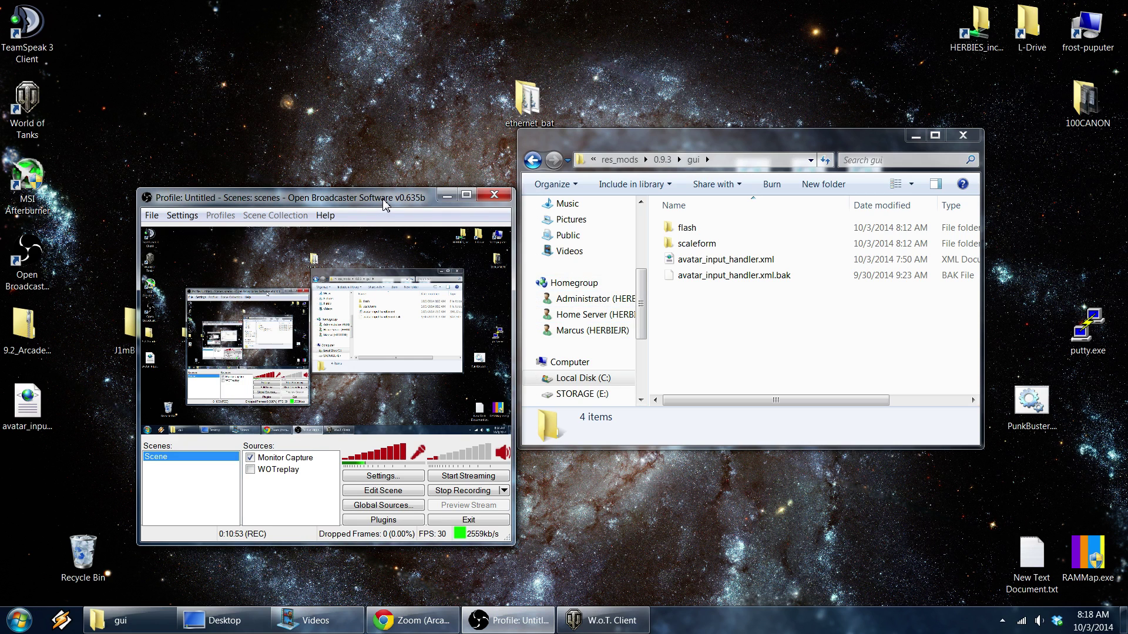